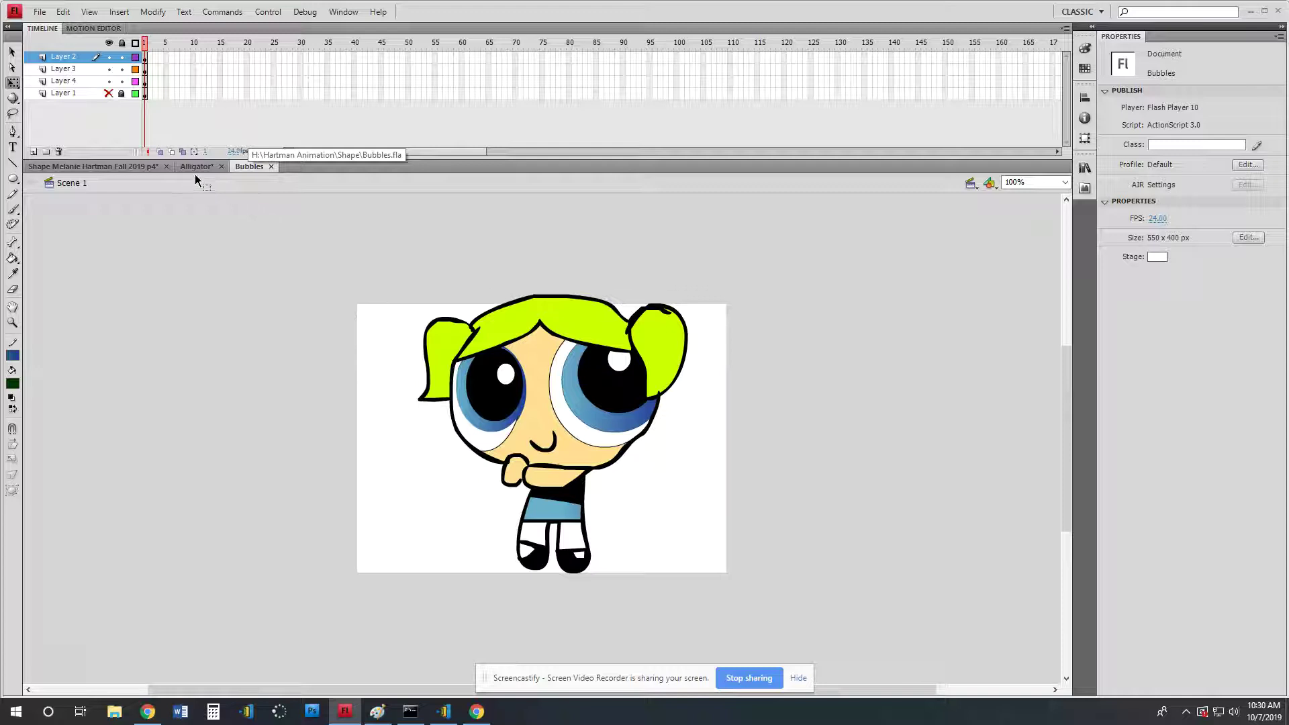
- In the sky-and-grass scene document, add a new layer directly above Grass and name it "alligator/bubbles"
click(193, 170)
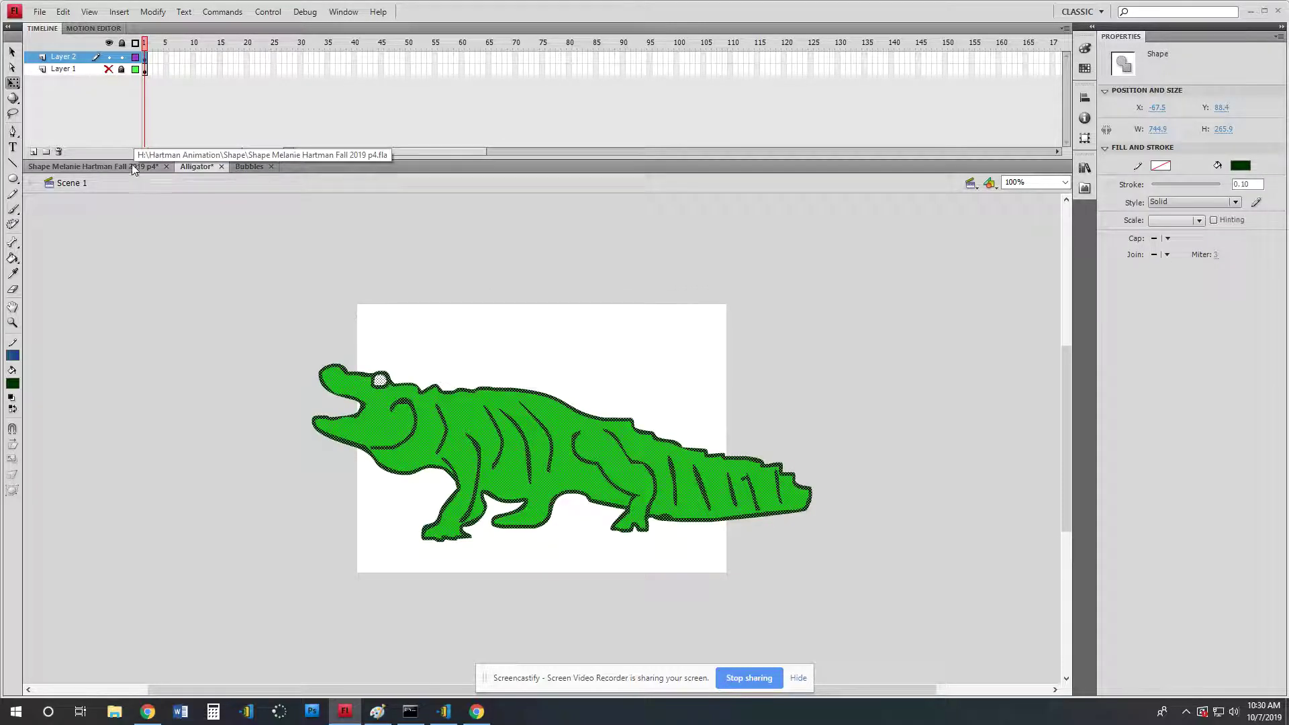
click(132, 166)
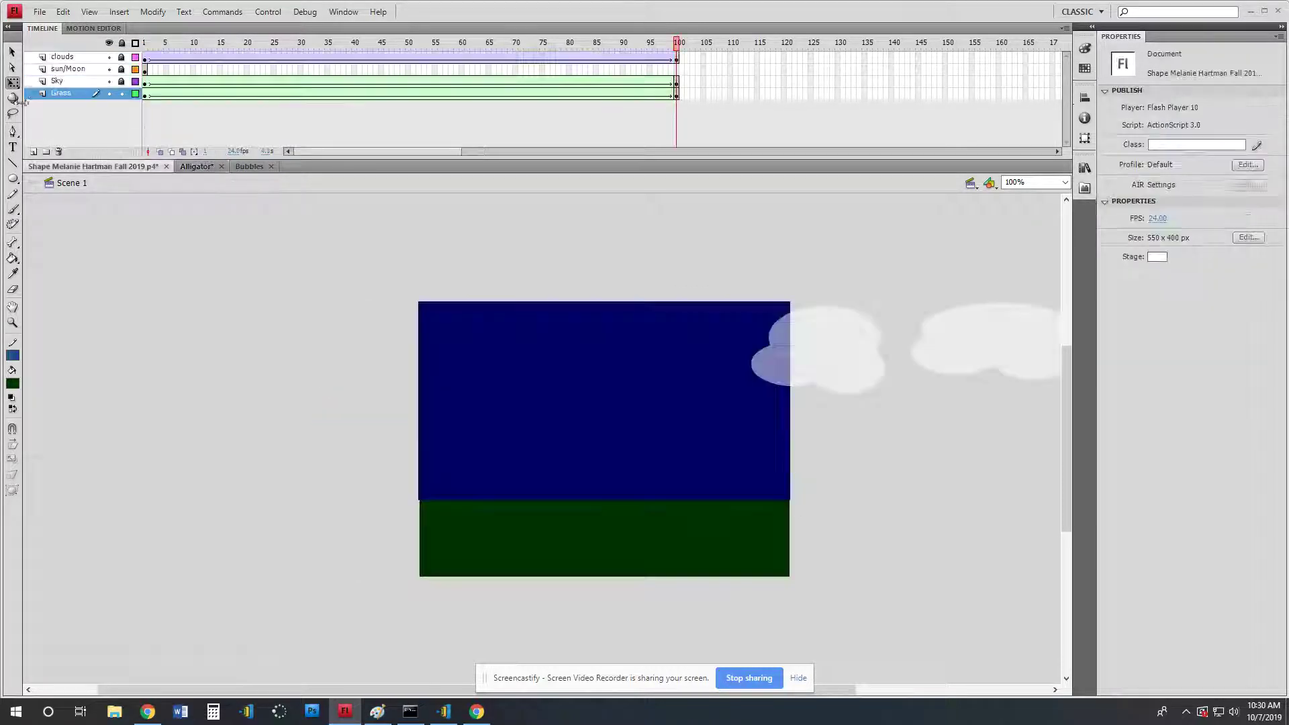
click(34, 152)
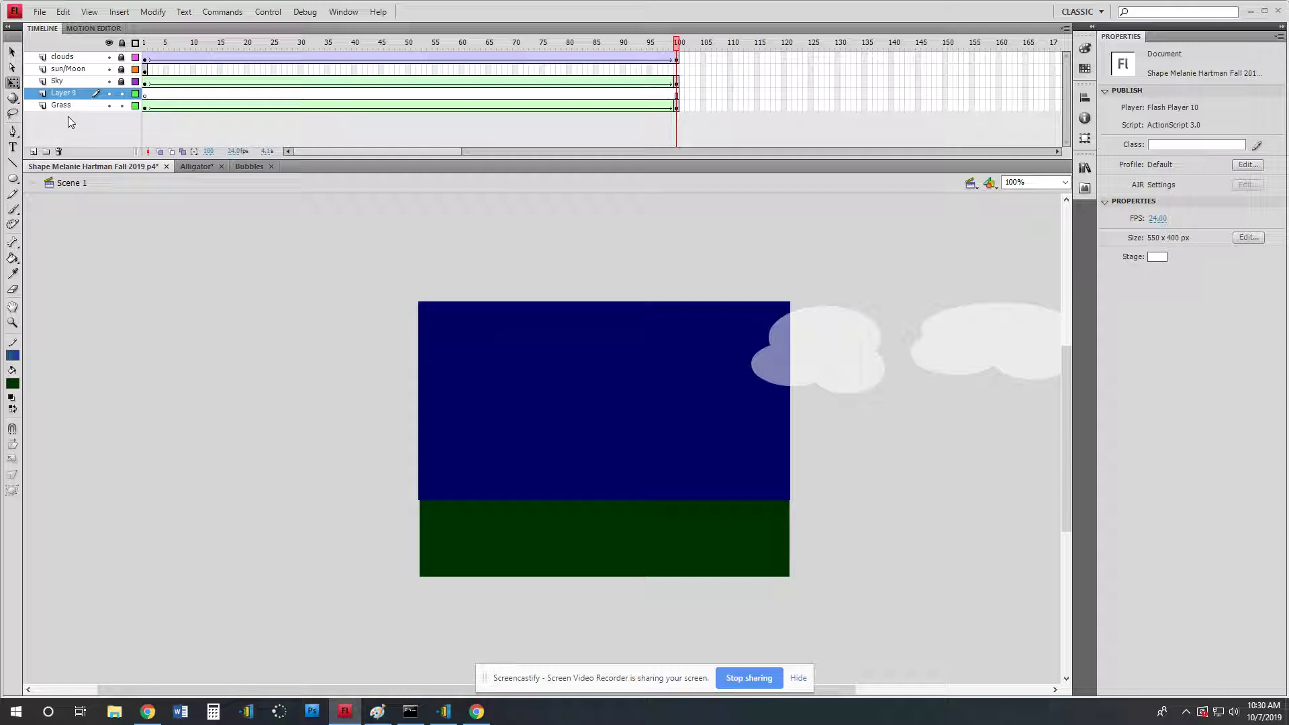
double_click(63, 94)
text(alligator)
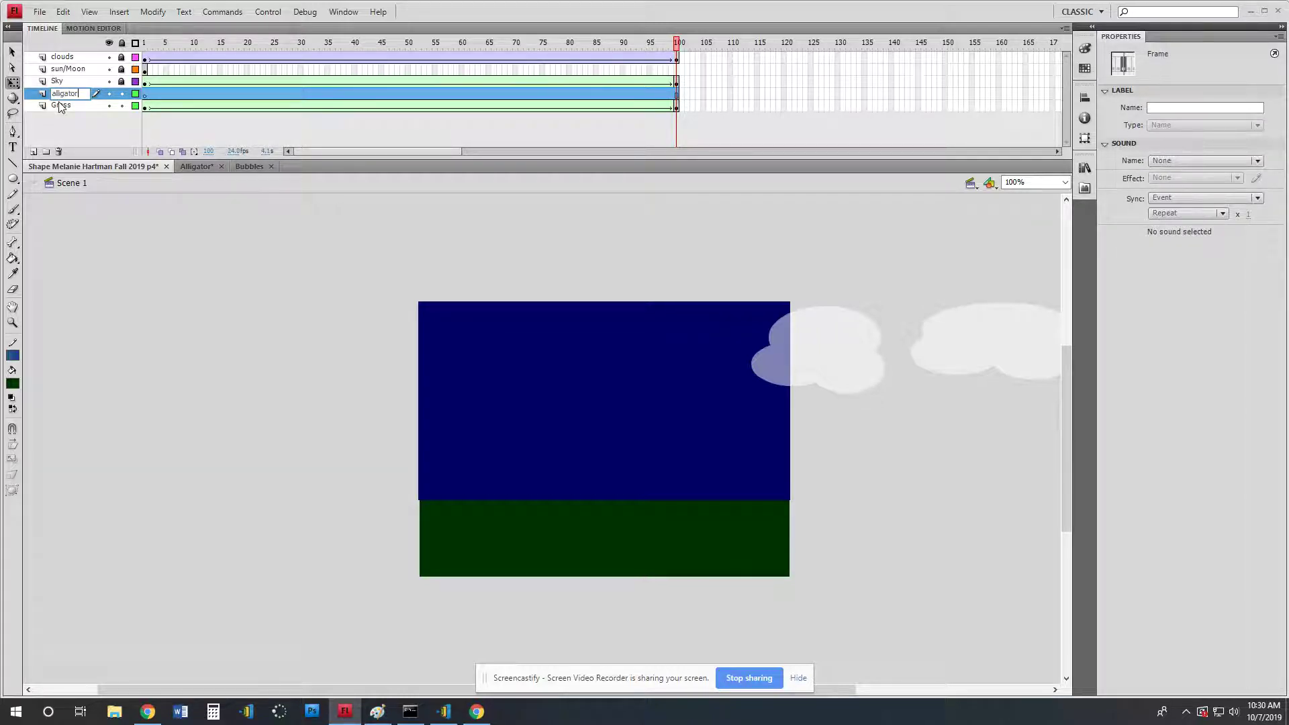
text(/bubbles)
key(Return)
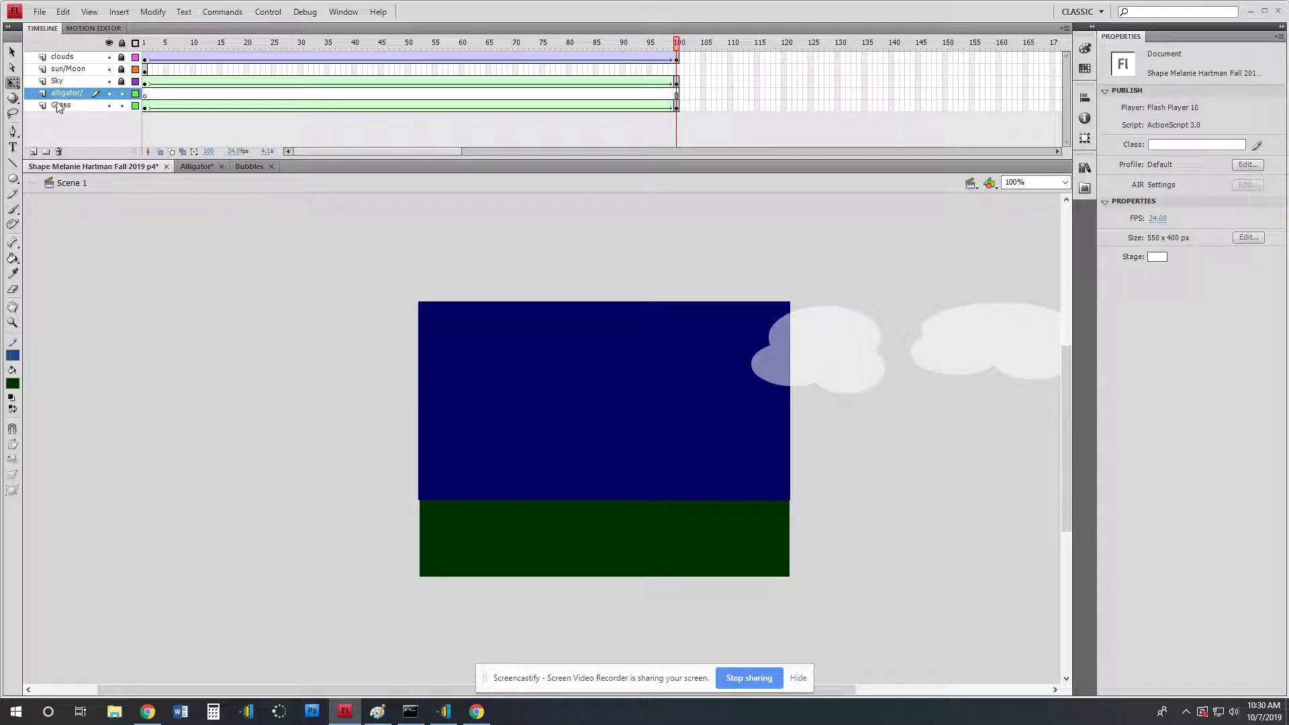
- Lock the Grass and sun/Moon layers, and move the alligator/bubbles layer directly below clouds
click(121, 105)
drag(54, 96, 57, 67)
click(121, 81)
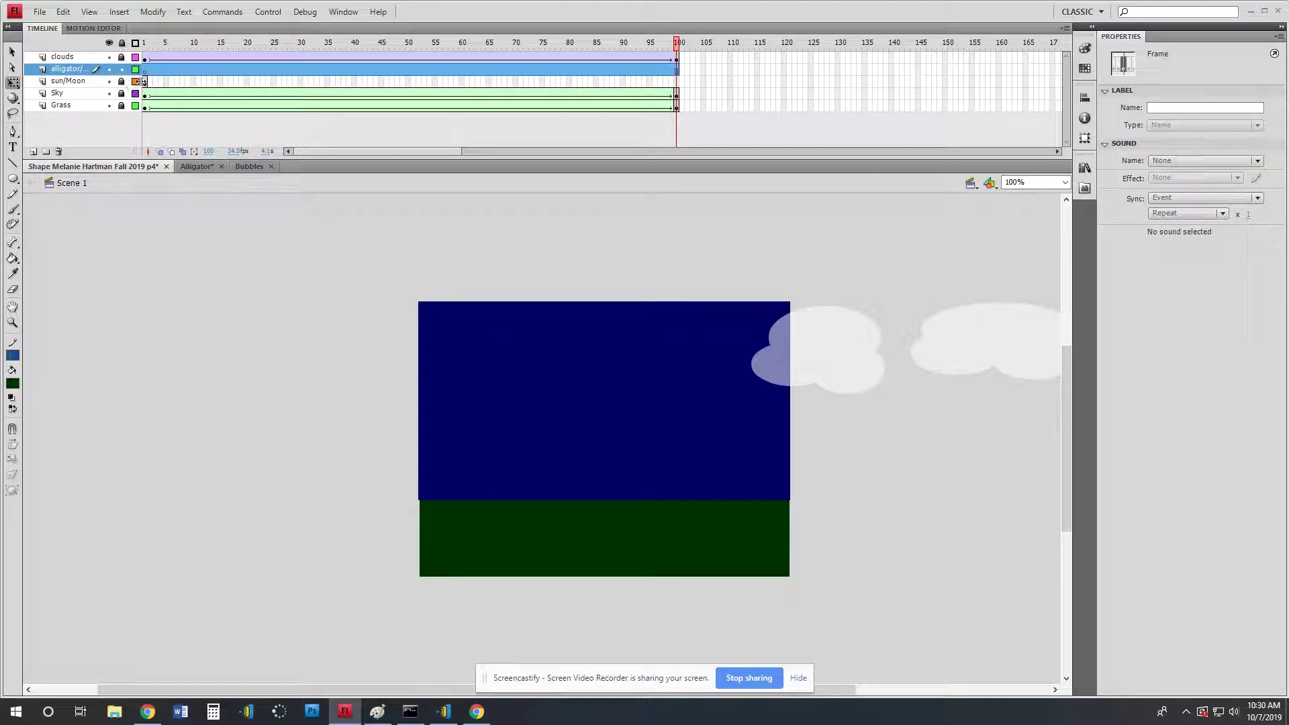
click(146, 73)
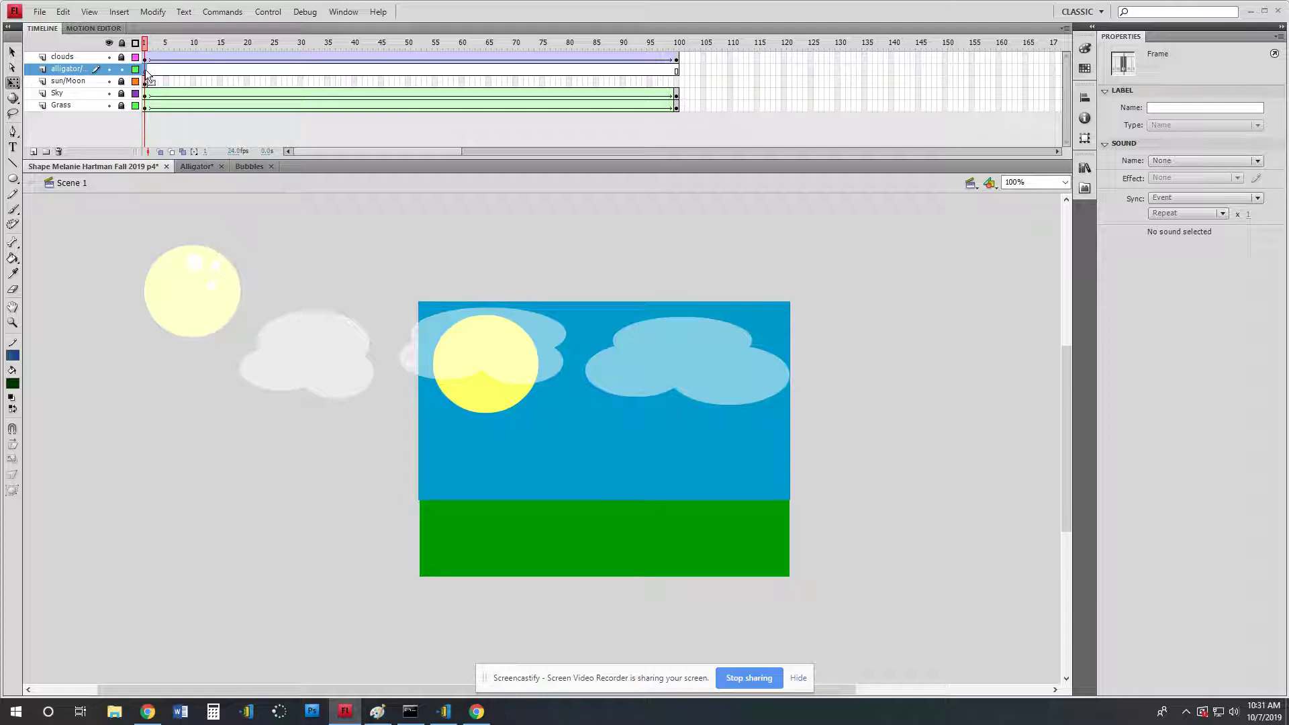
- In the Alligator document, view Layer 1's reference photo on its own, and restore the view to the Layer 2 drawing only
click(196, 166)
click(109, 43)
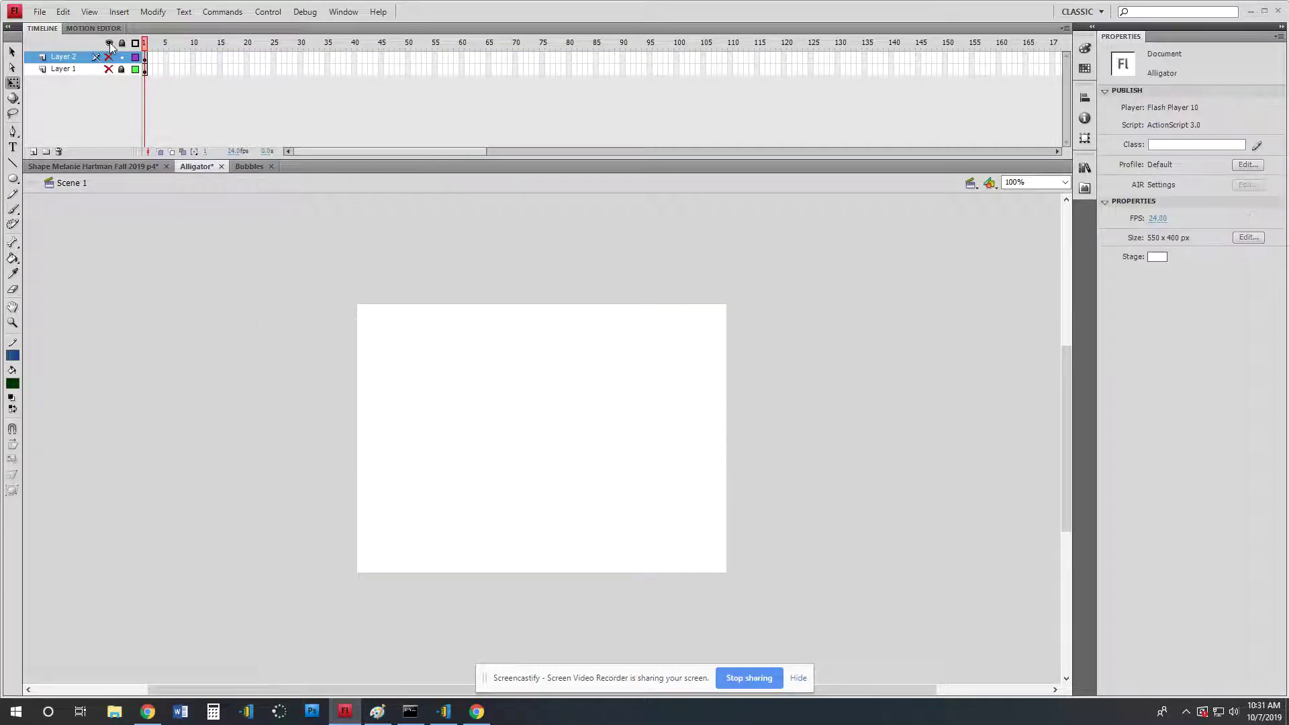
click(110, 43)
click(108, 57)
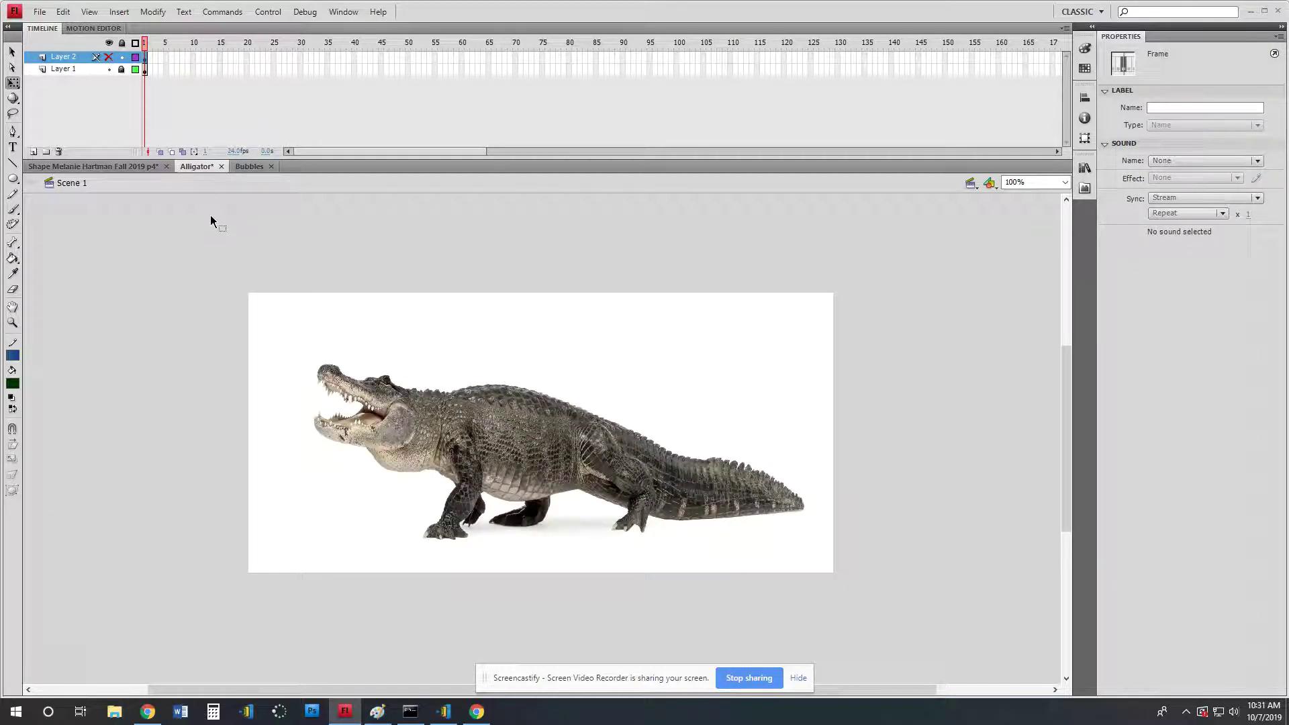
click(109, 69)
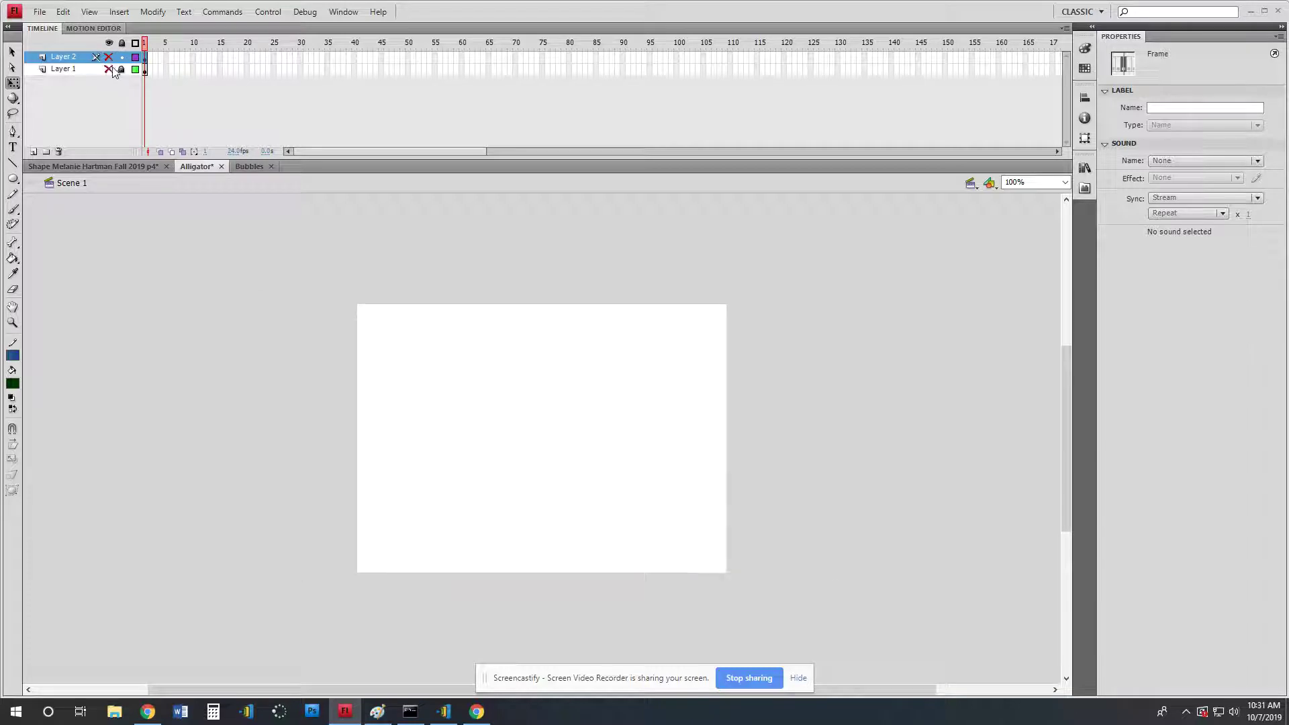
click(109, 57)
- Select the entire alligator drawing on Layer 2 and copy it
click(261, 316)
drag(216, 303, 913, 618)
right_click(545, 463)
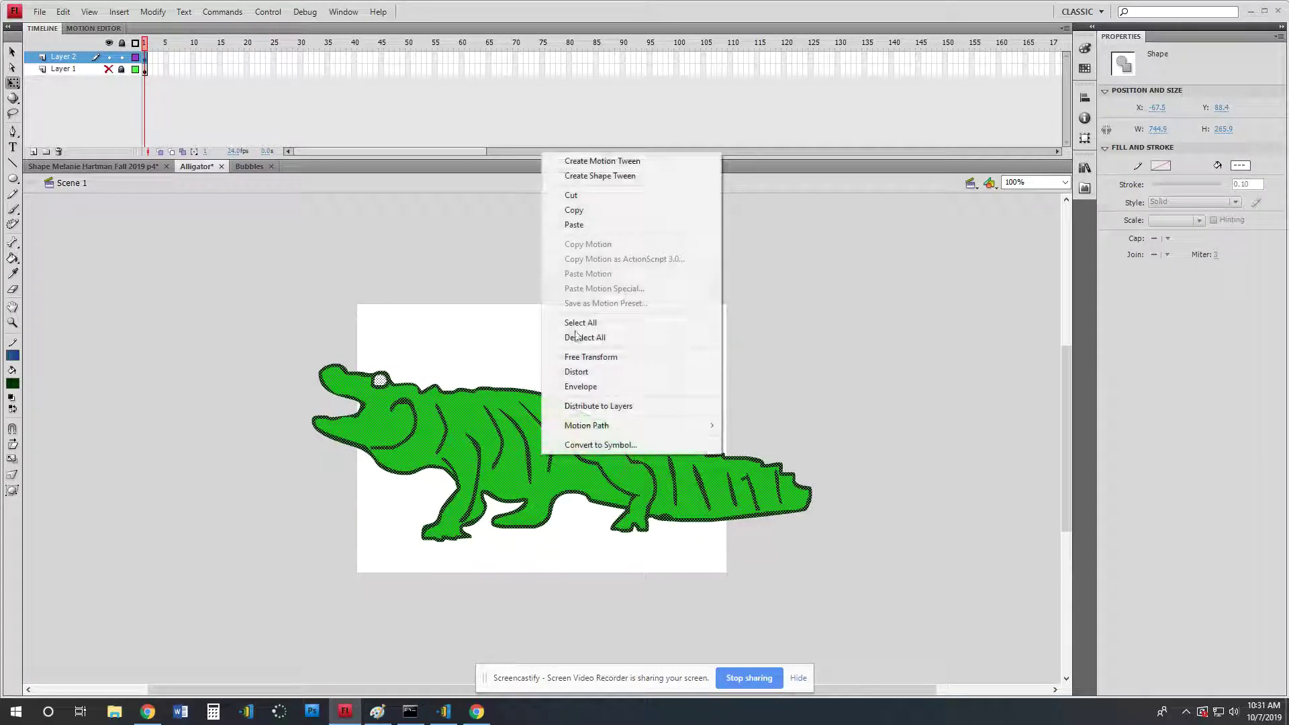
click(587, 208)
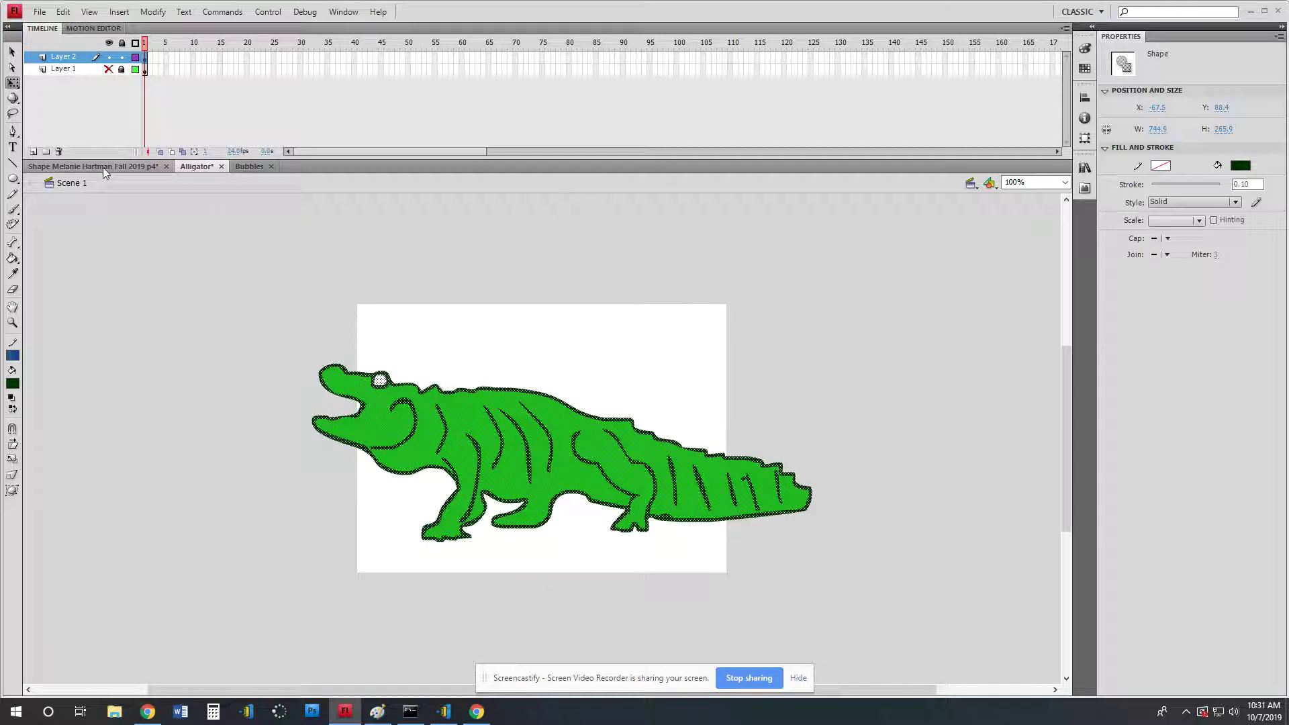
- Paste the alligator into frame 1 of the alligator/bubbles layer in the sky-and-grass scene document
click(102, 167)
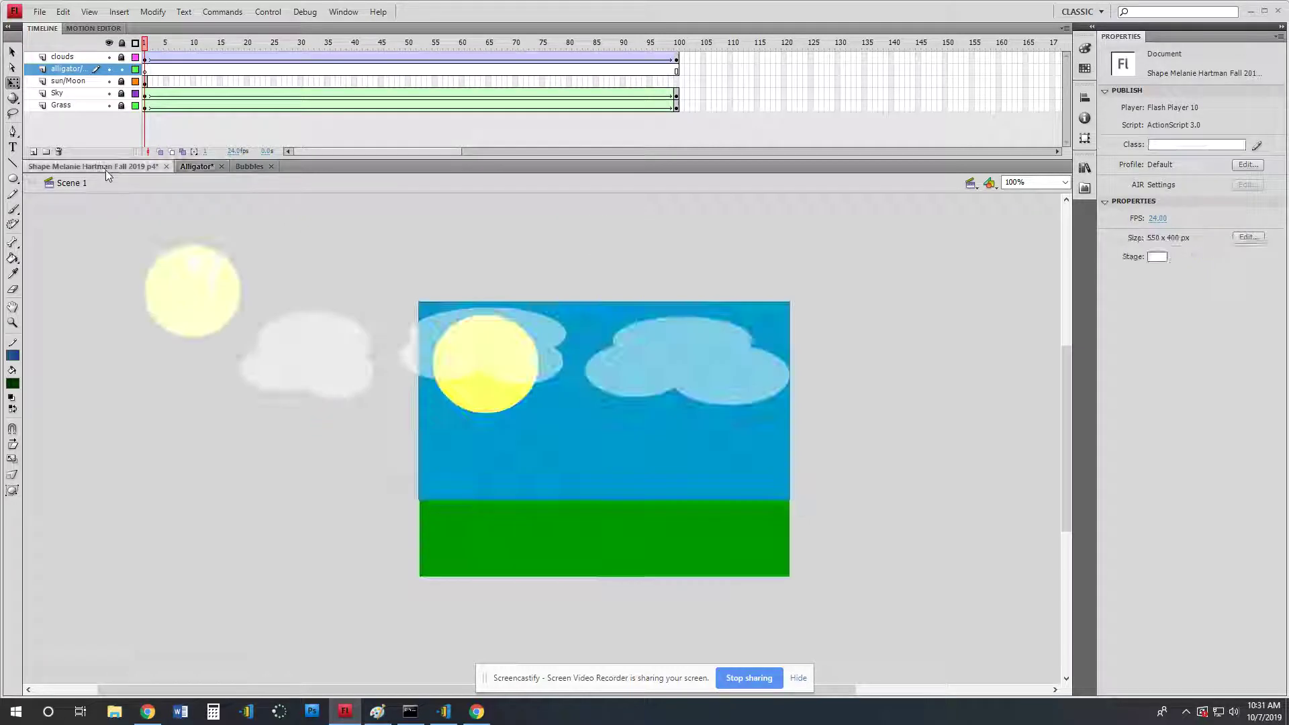
click(145, 70)
right_click(316, 451)
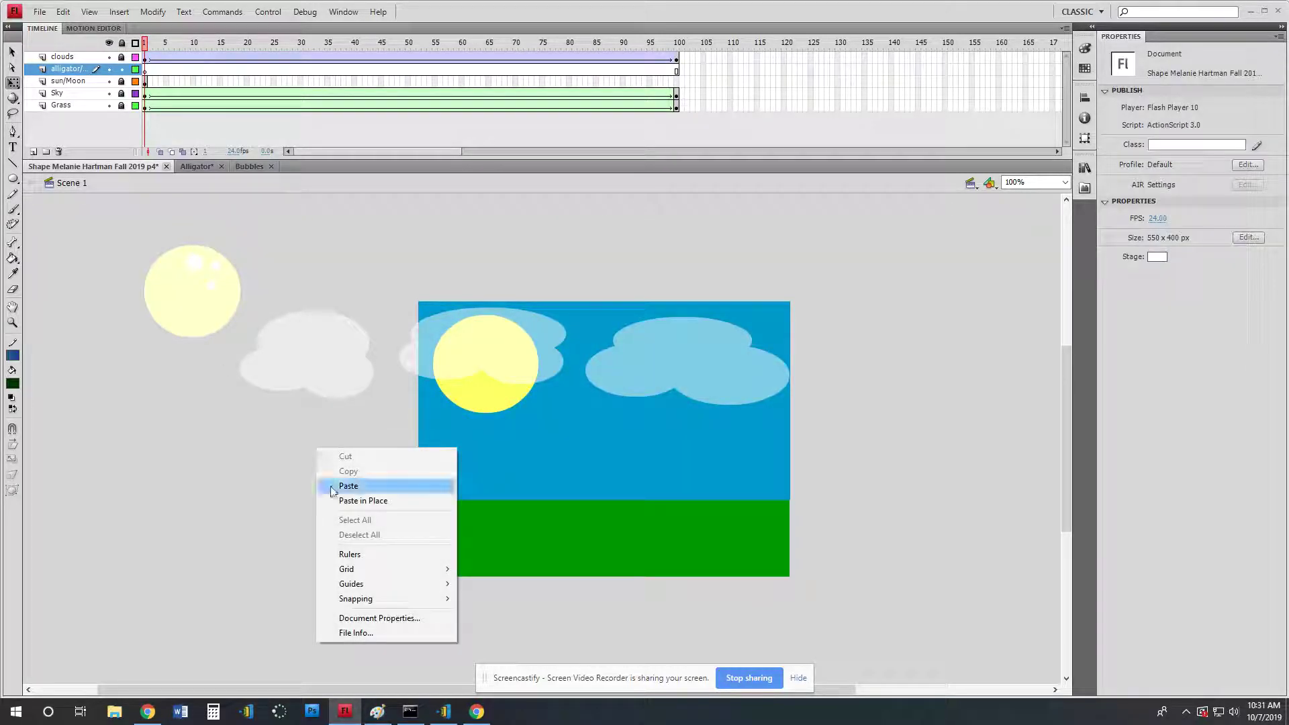
click(352, 486)
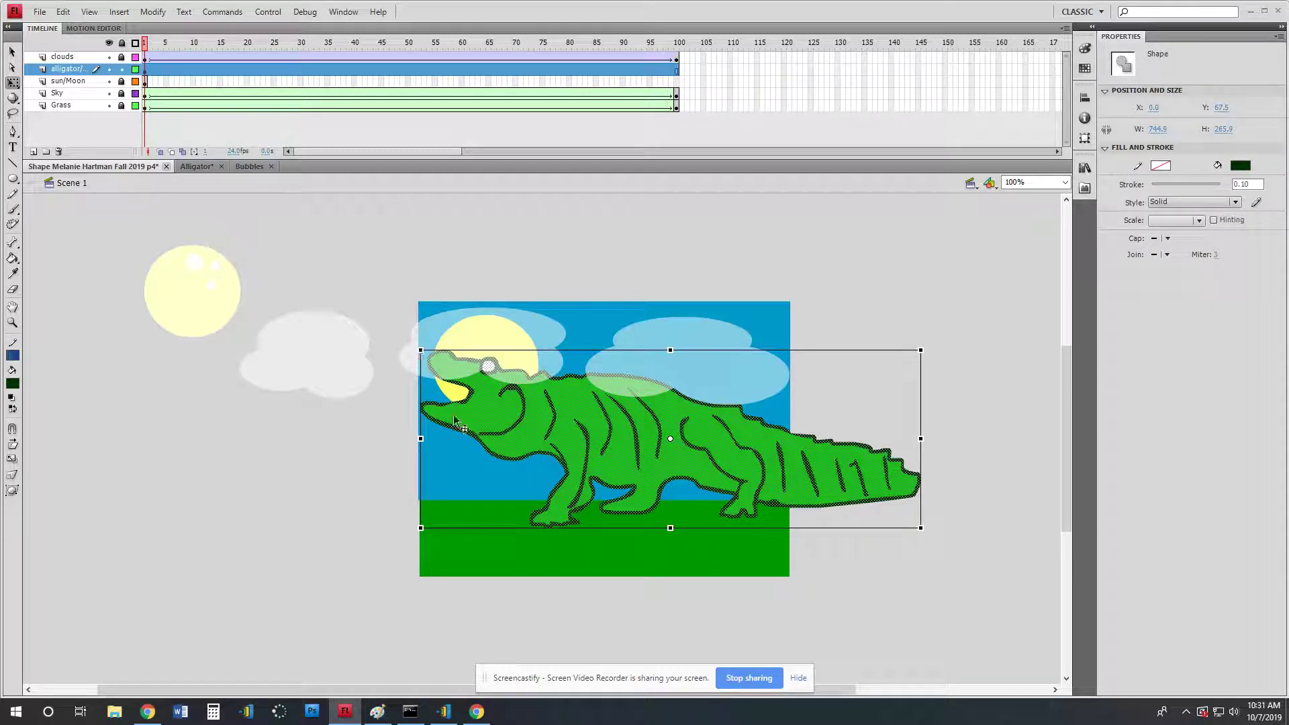
- Scale the alligator down with Free Transform to about 315 px wide and place it standing on the right half of the grass
click(12, 82)
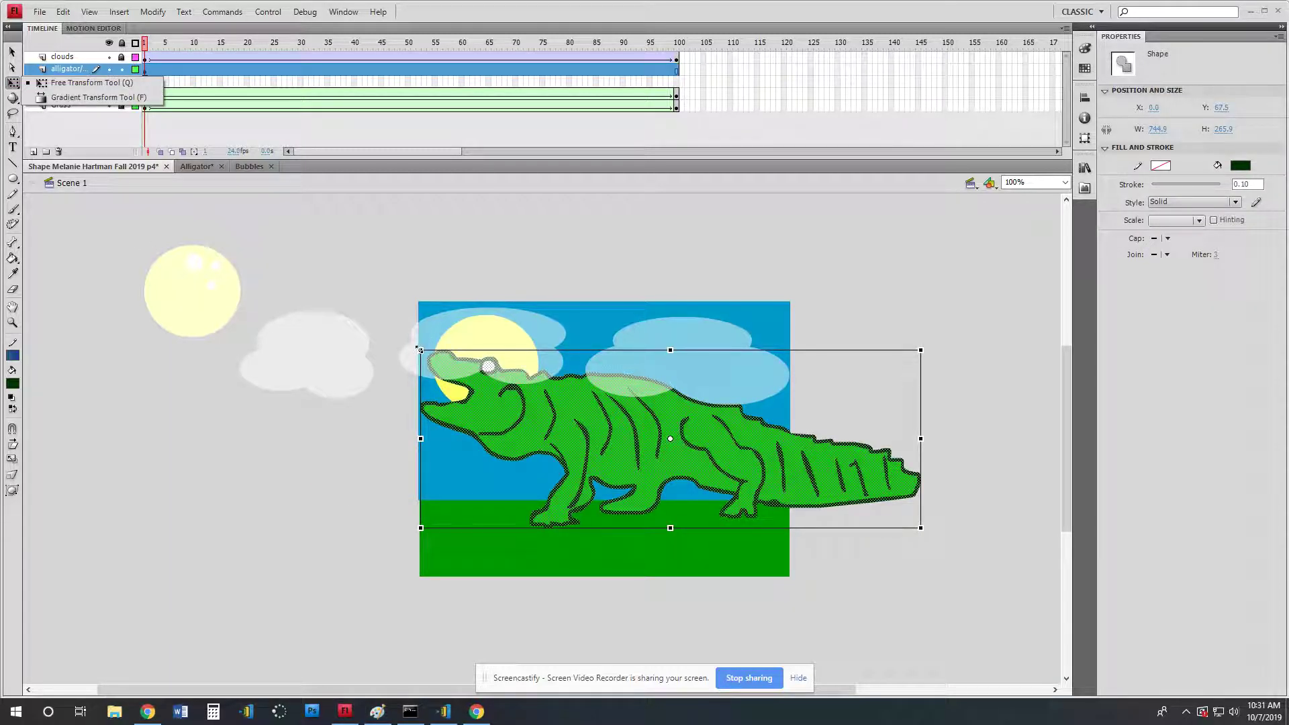
drag(419, 349, 709, 448)
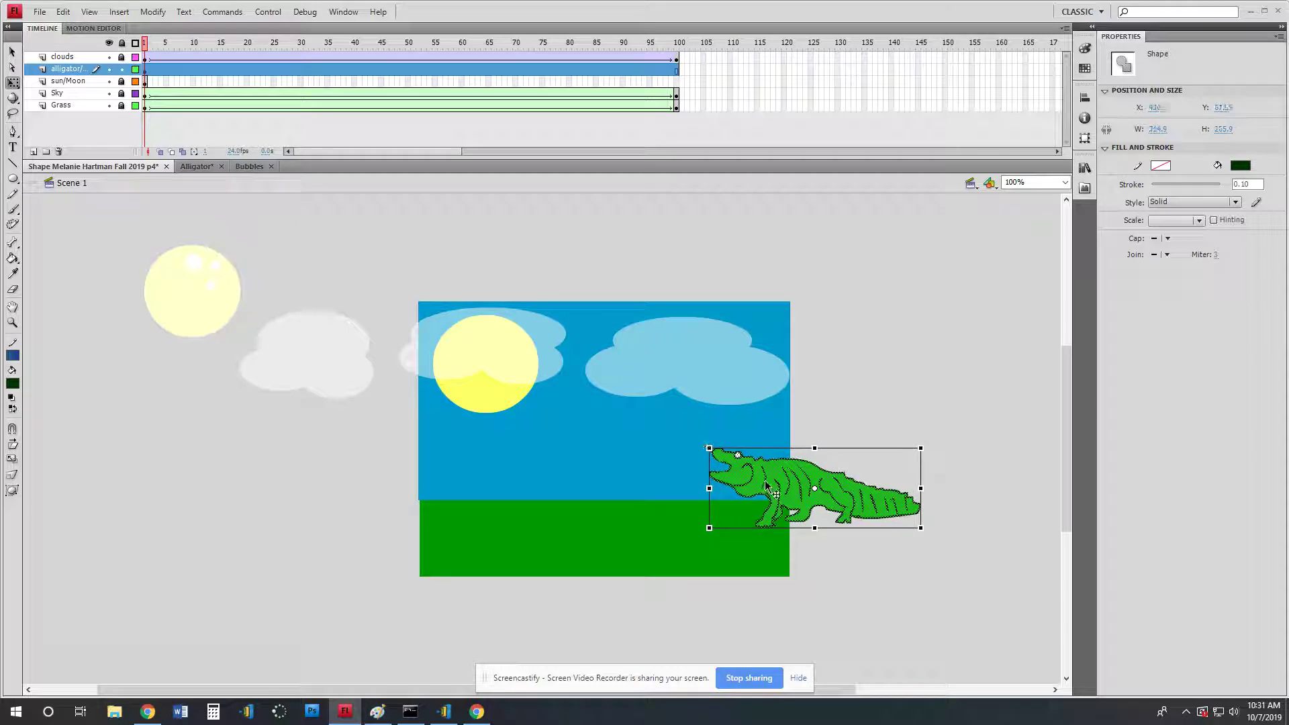
drag(766, 482, 607, 497)
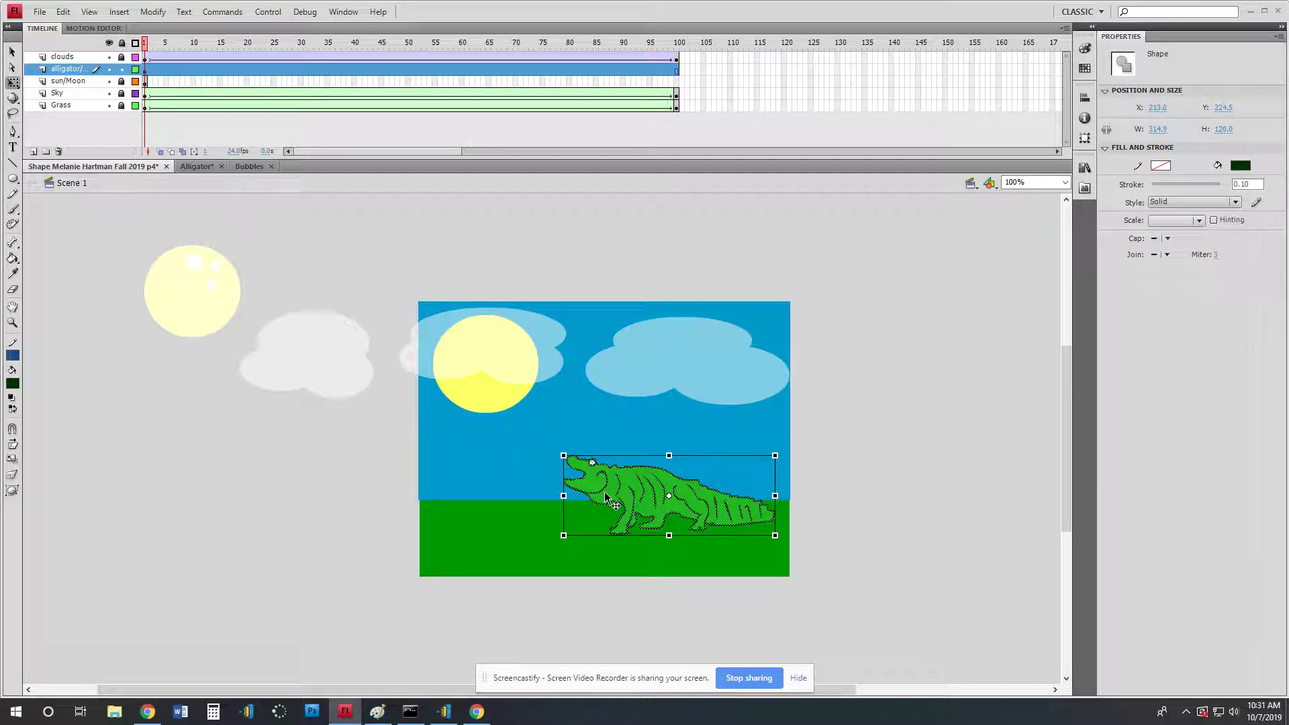
click(738, 316)
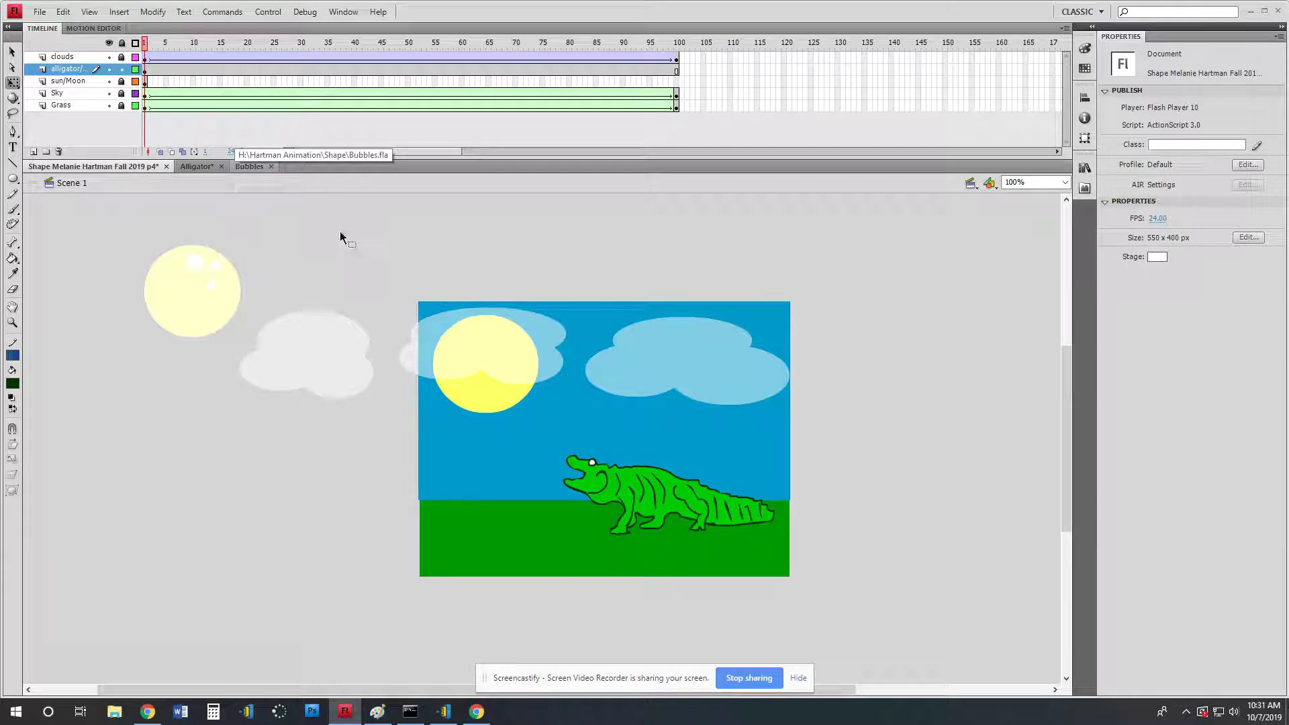
- Insert keyframes at frames 30 and 70 on the alligator/bubbles layer, and delete the alligator from frame 70
click(300, 69)
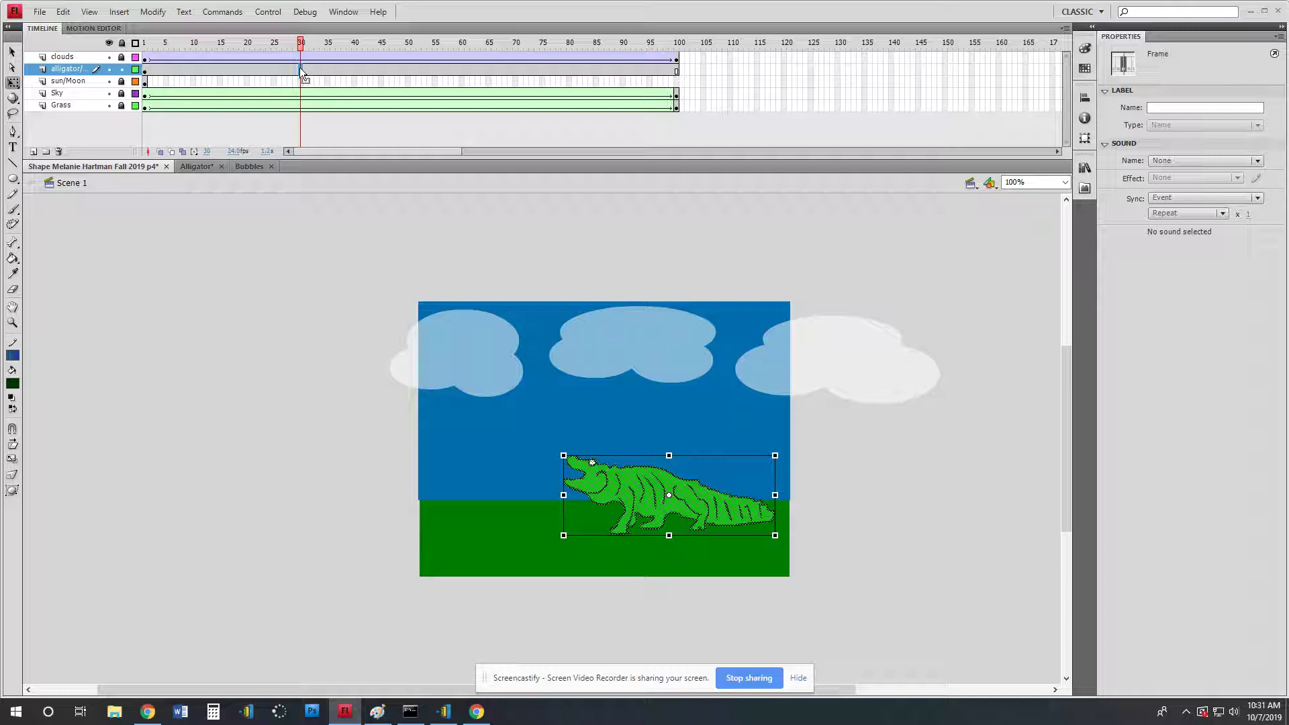
key(F6)
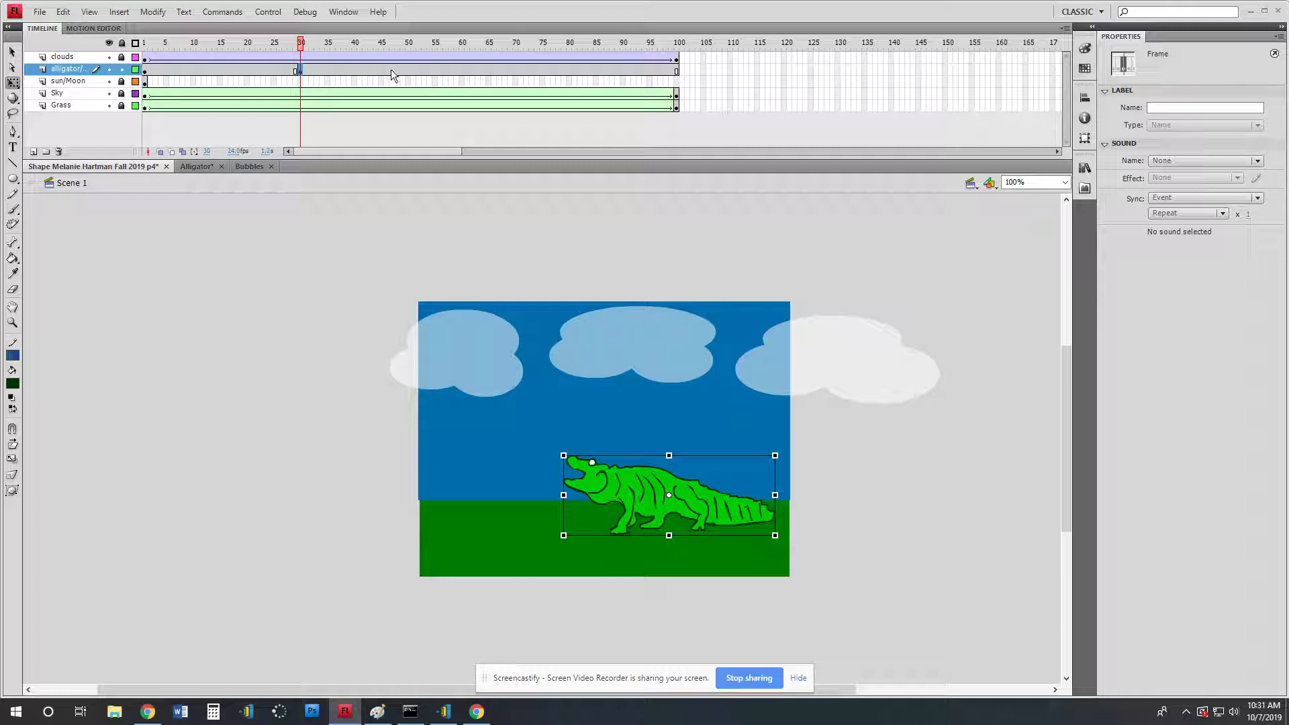
click(517, 67)
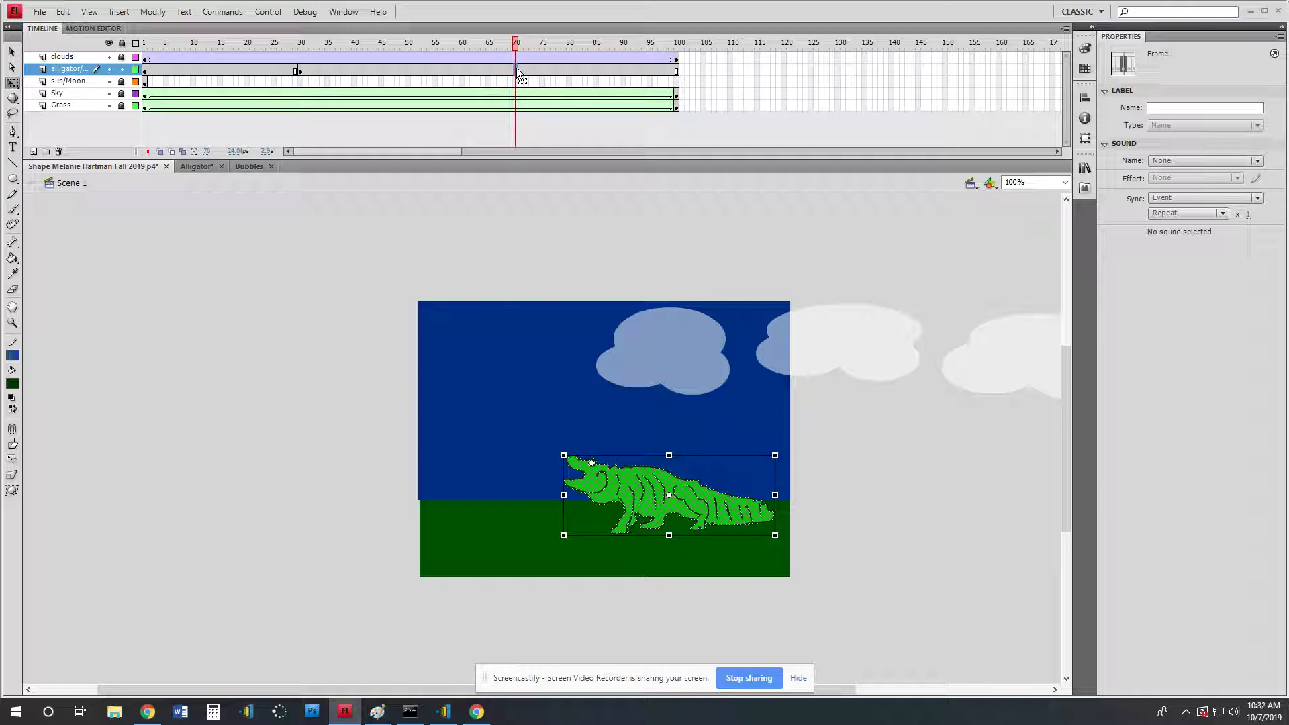
key(F6)
key(Delete)
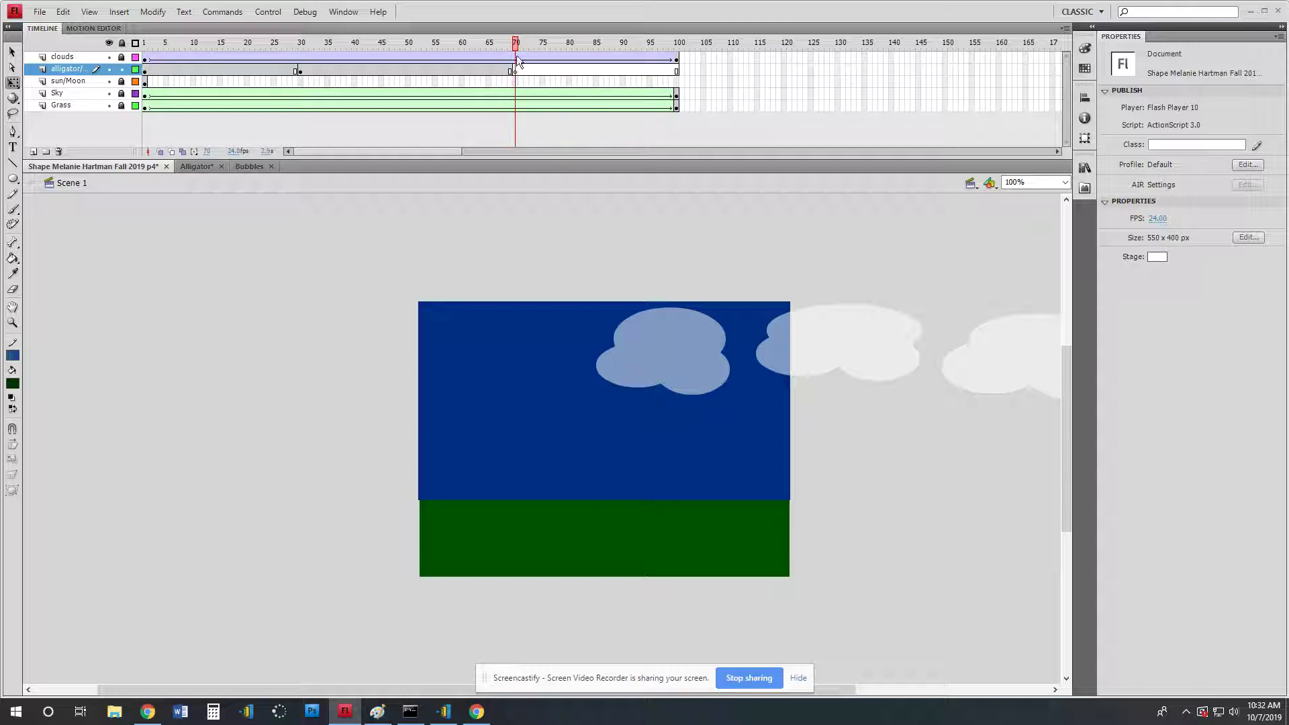
- In the Bubbles document, select the whole character across its visible layers and copy it
click(249, 167)
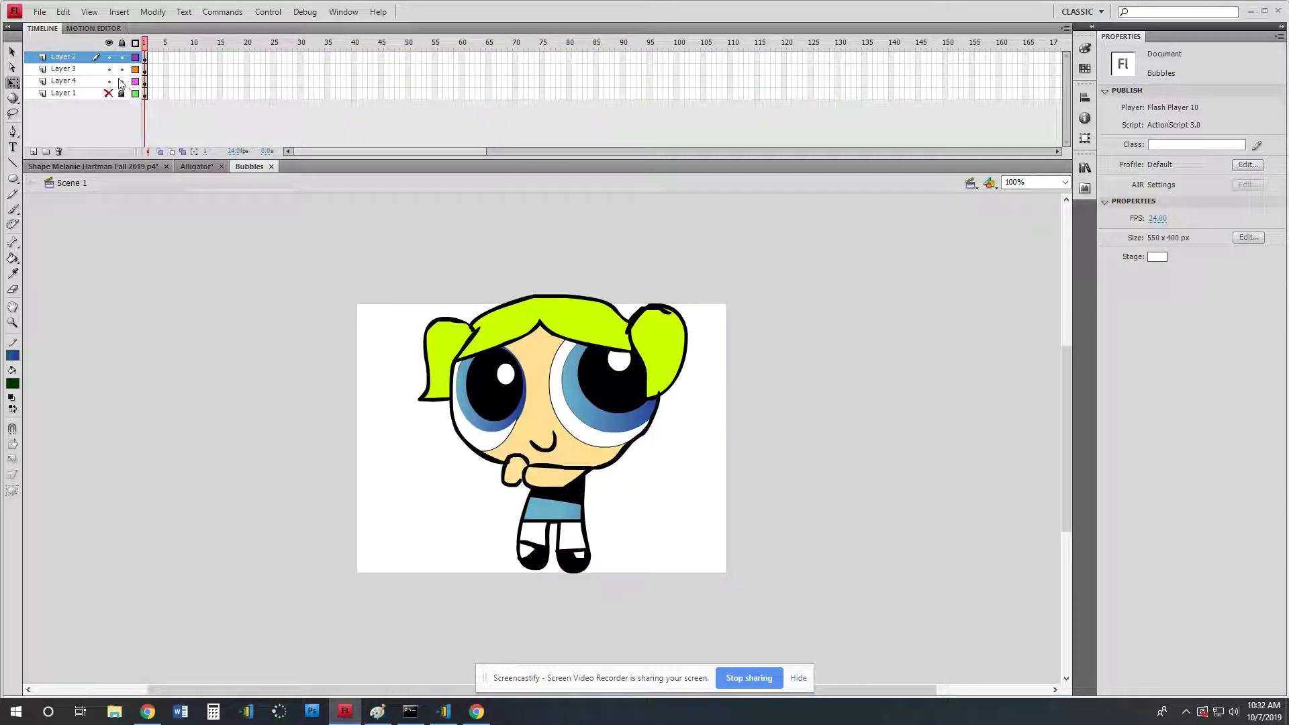
mouse_move(267, 239)
mouse_down()
mouse_move(420, 422)
mouse_move(839, 665)
mouse_up()
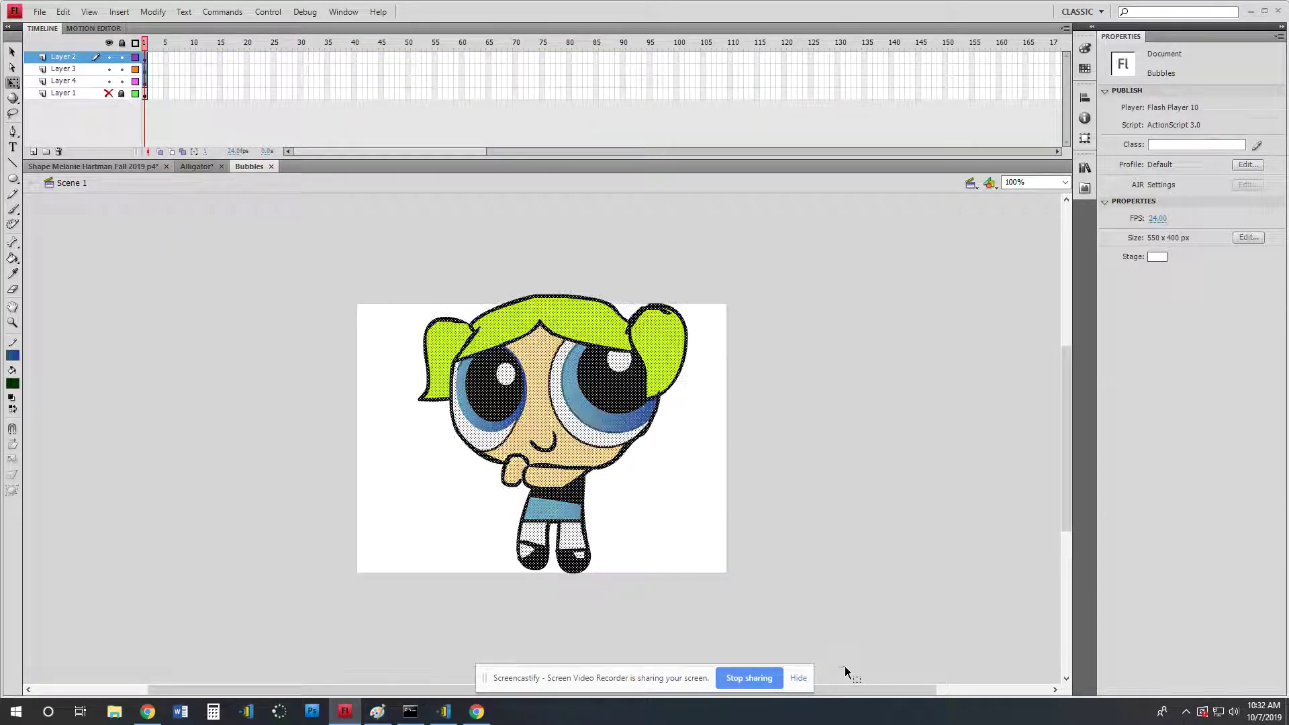
right_click(590, 397)
click(613, 431)
click(64, 81)
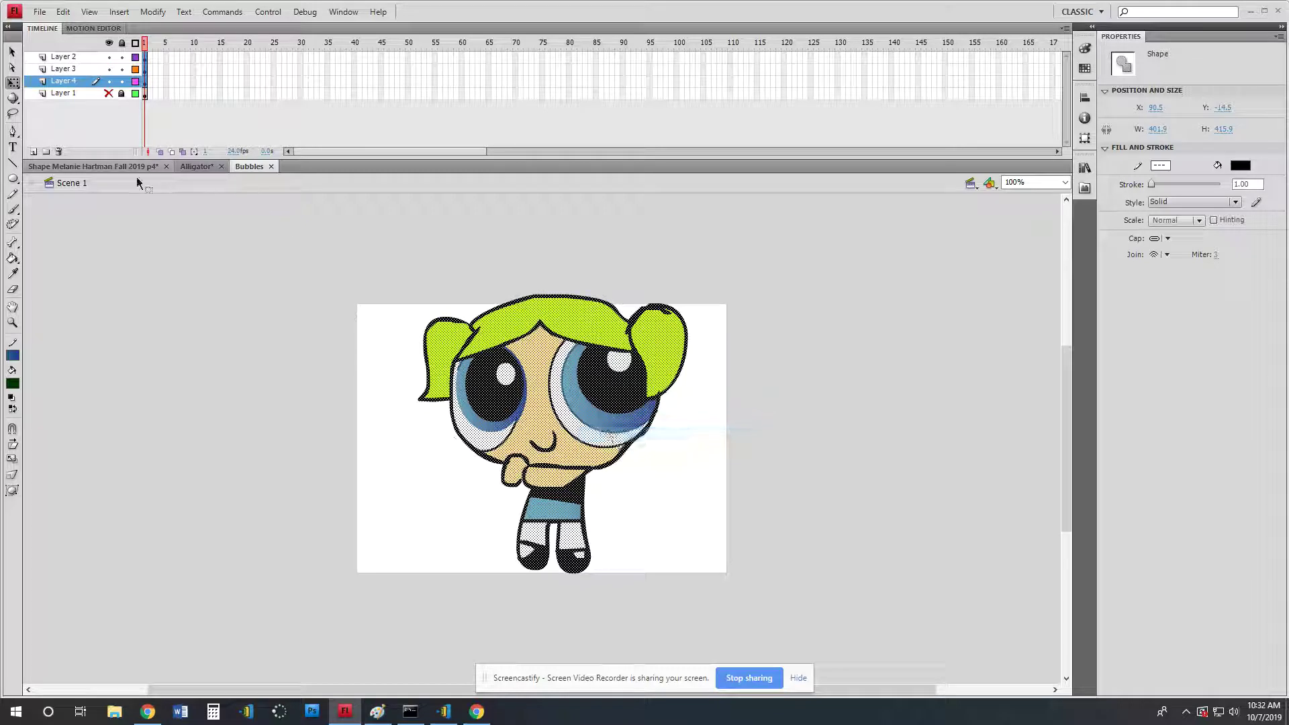
- Paste the Bubbles character into frame 70 of the alligator/bubbles layer and scale it to about 106 px wide, standing on the grass
click(107, 166)
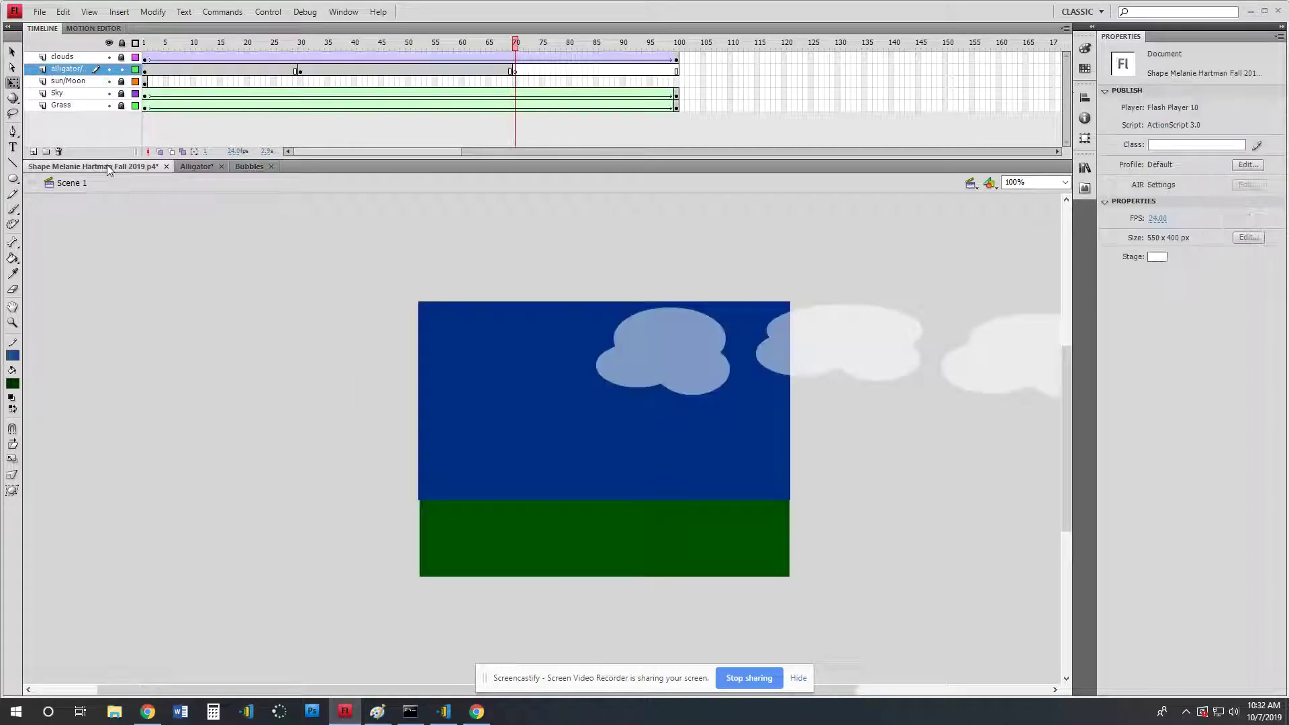
click(517, 71)
right_click(557, 375)
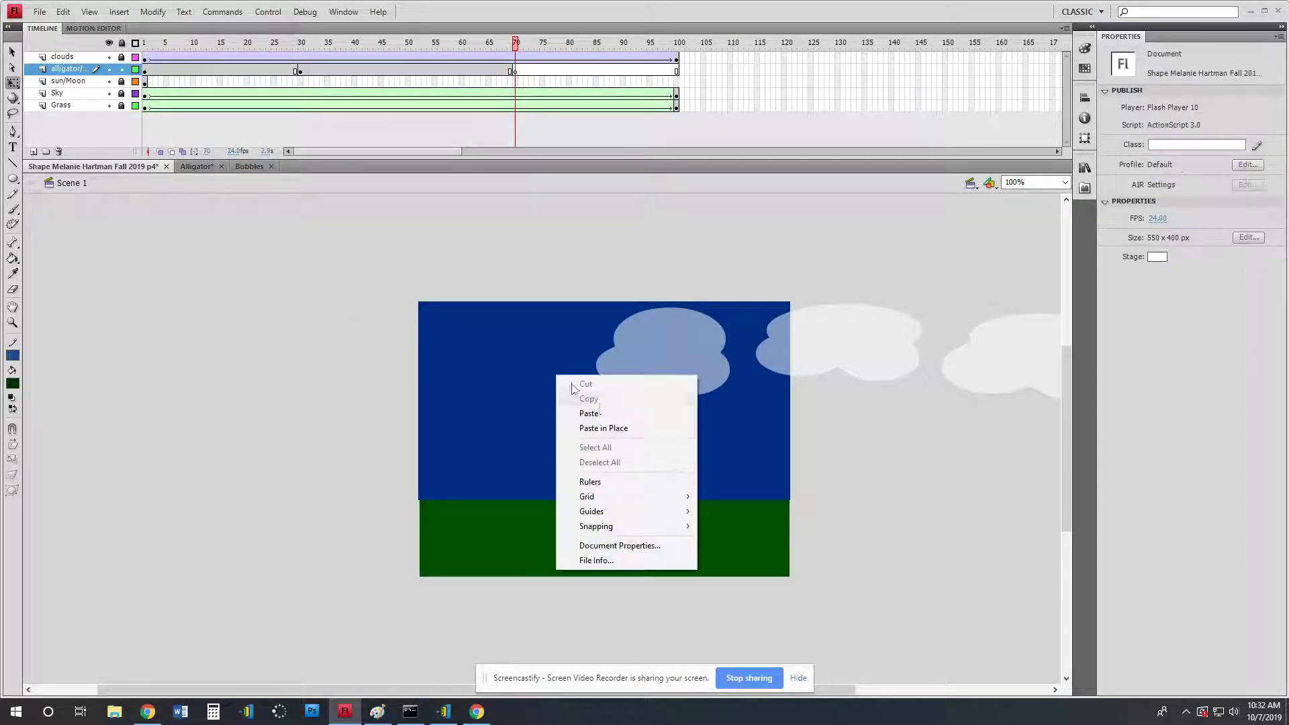
click(609, 428)
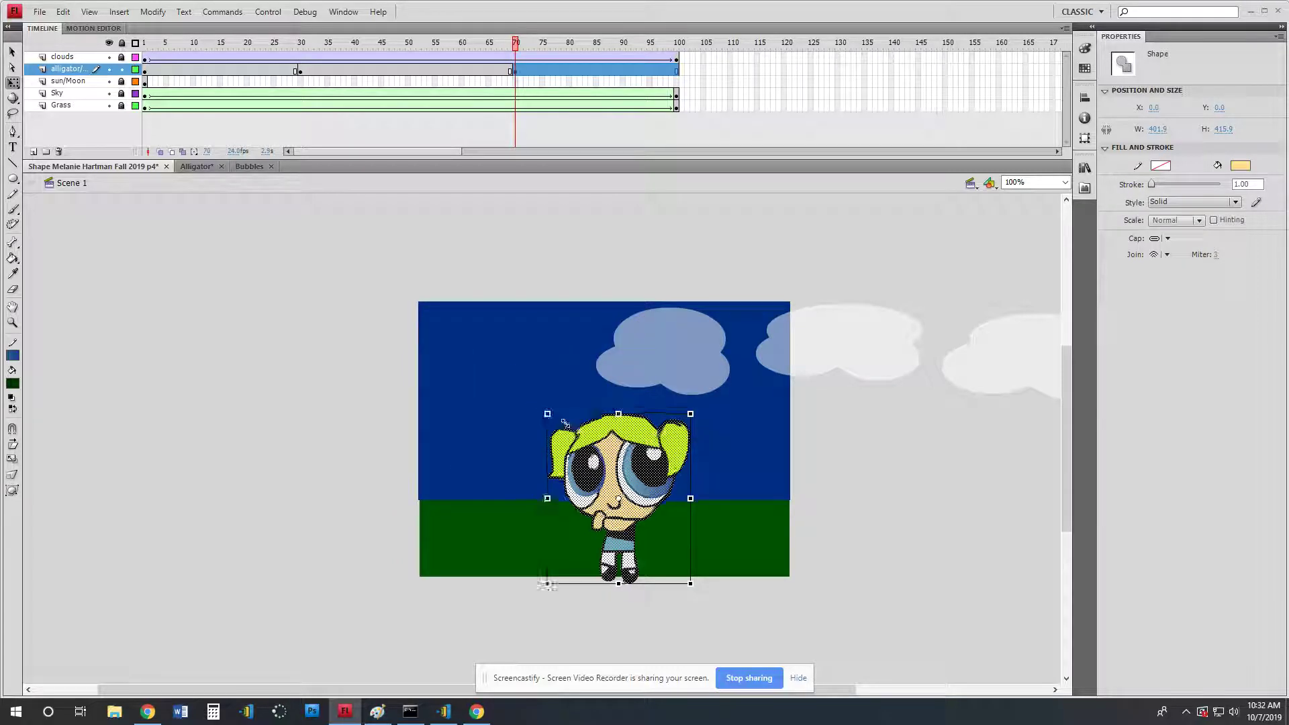
drag(564, 423, 632, 503)
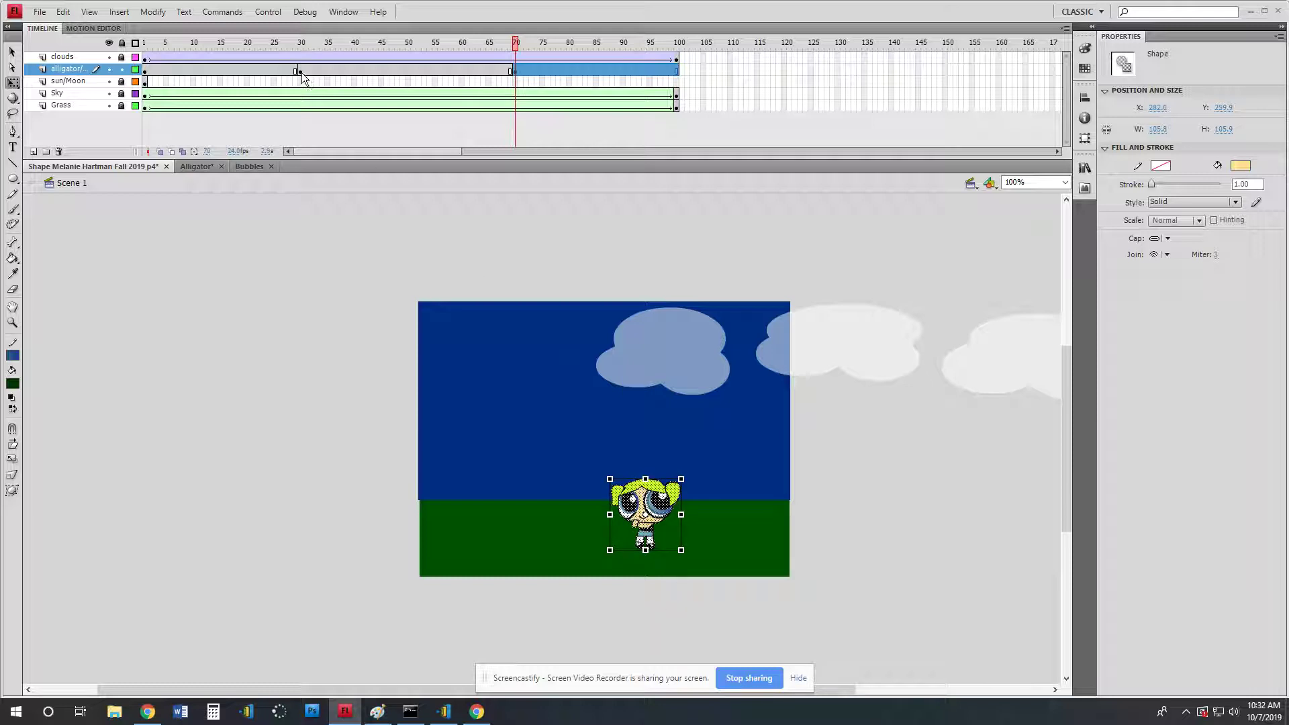
- Create a shape tween between the keyframes at frames 30 and 70 of the alligator/bubbles layer, and play the animation from near its start
click(300, 71)
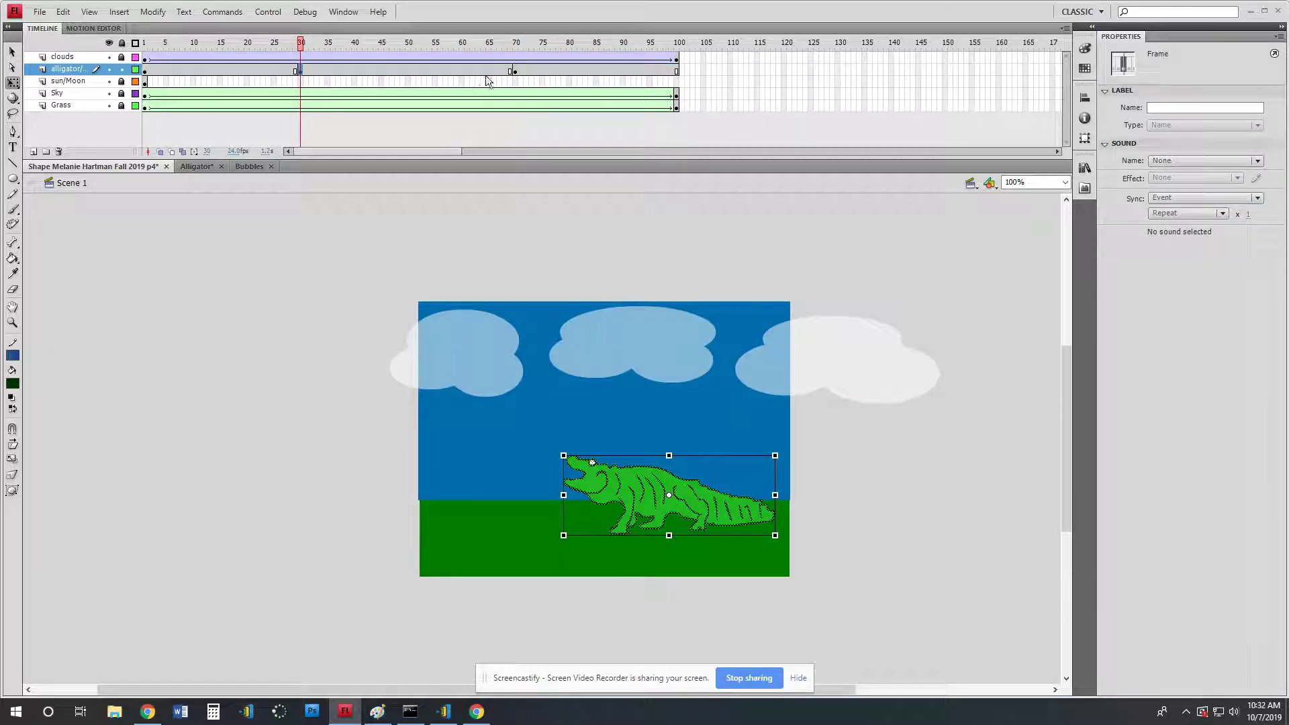
click(515, 71)
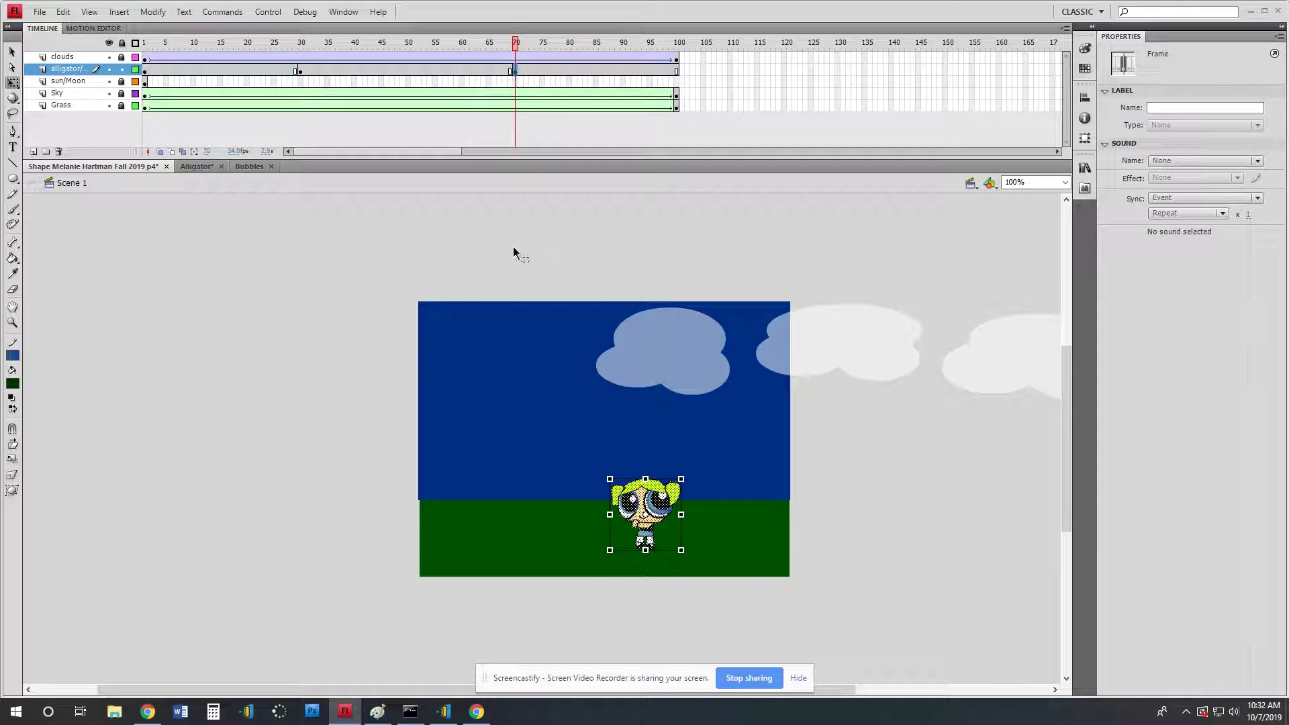
right_click(384, 71)
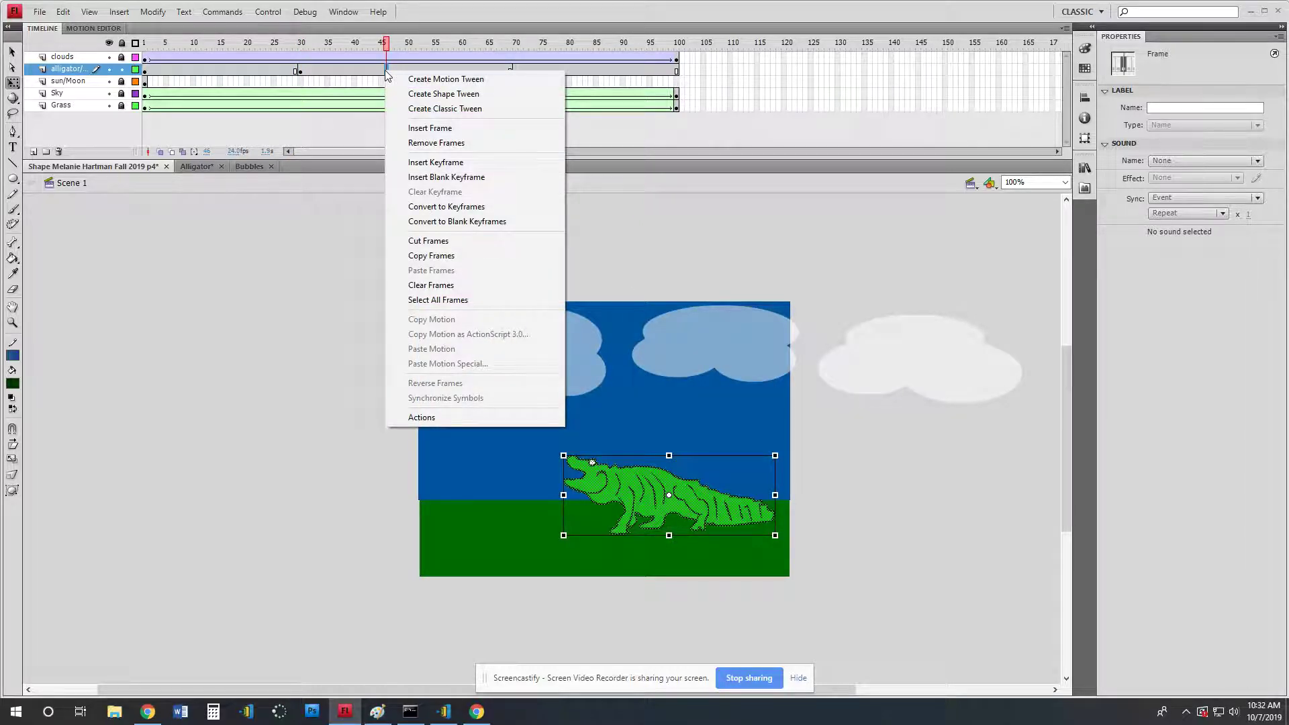
click(443, 94)
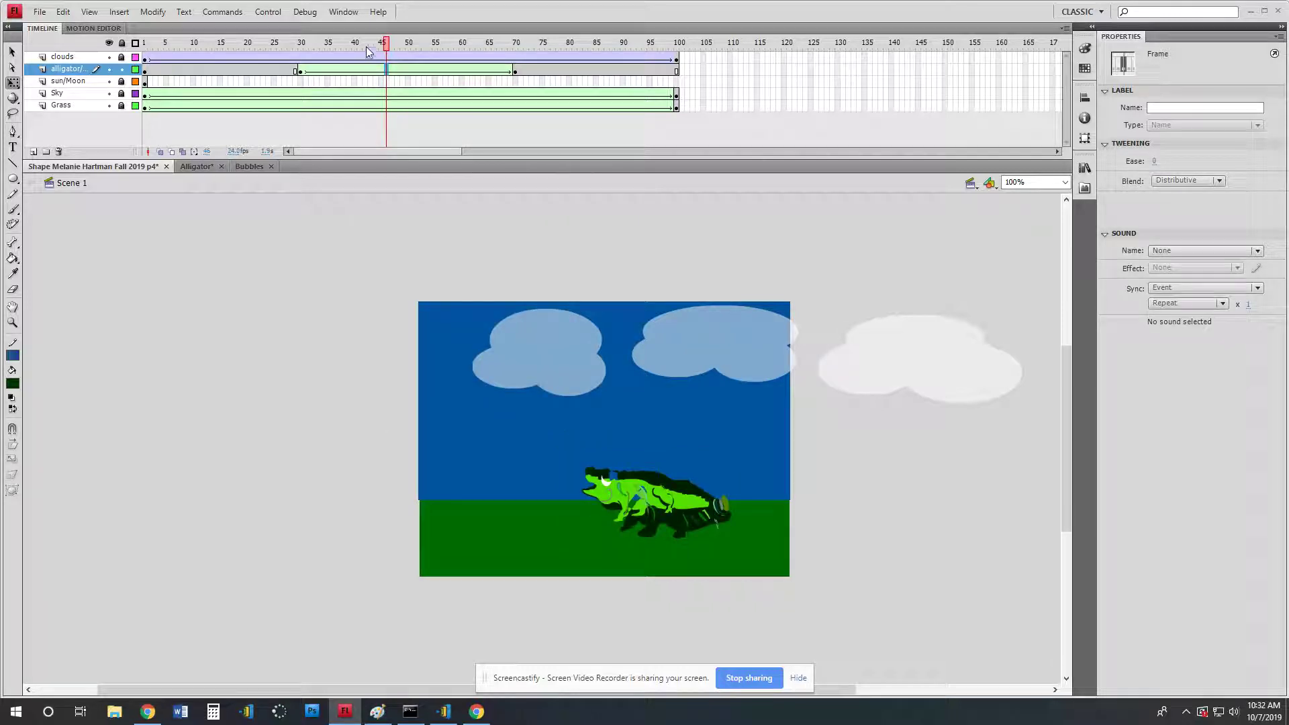
drag(387, 45, 159, 55)
key(Return)
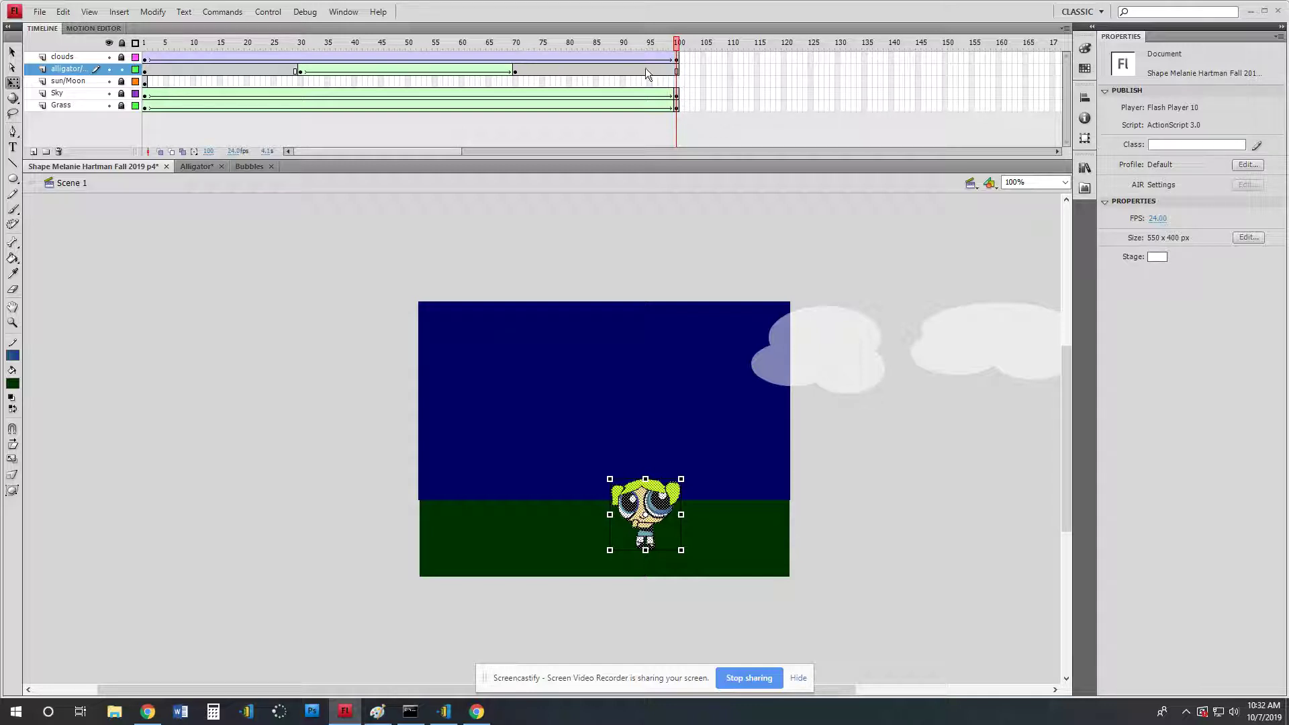
- Move the Bubbles character at frame 70 up to the sky's upper-left corner and play the morph from near the start
click(670, 459)
click(301, 69)
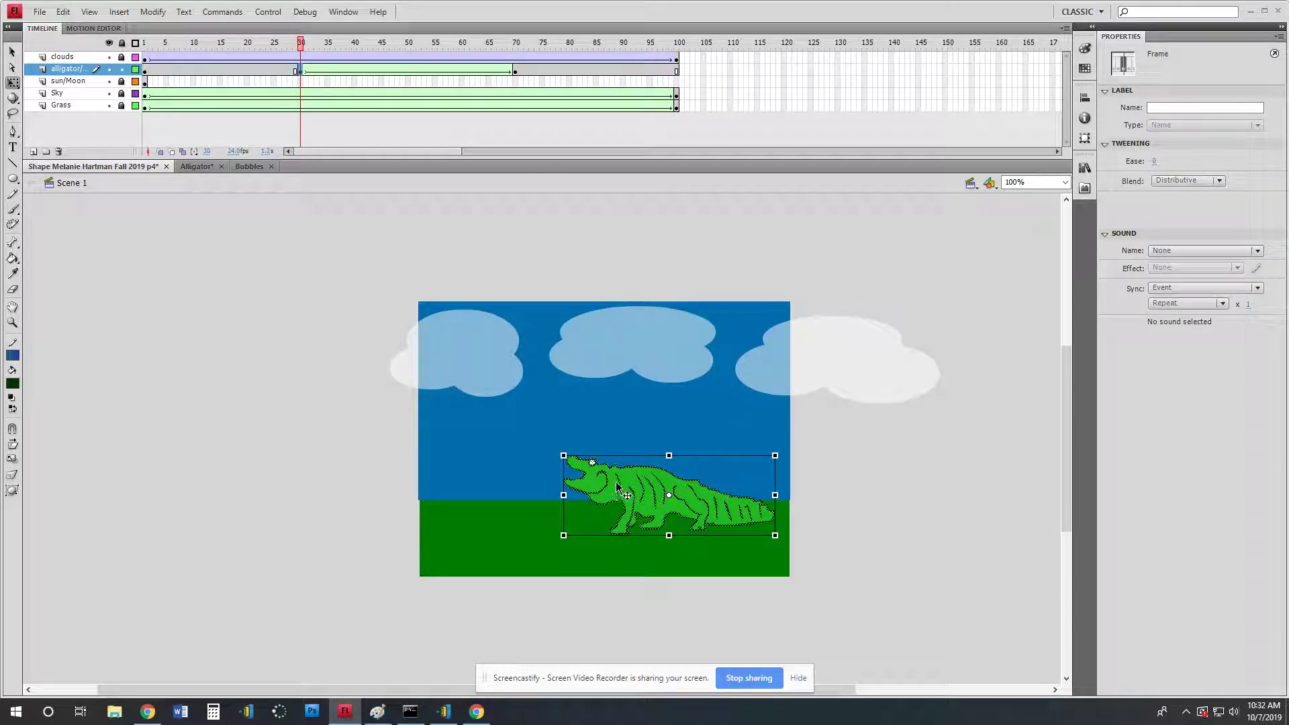
click(515, 71)
drag(568, 417, 456, 334)
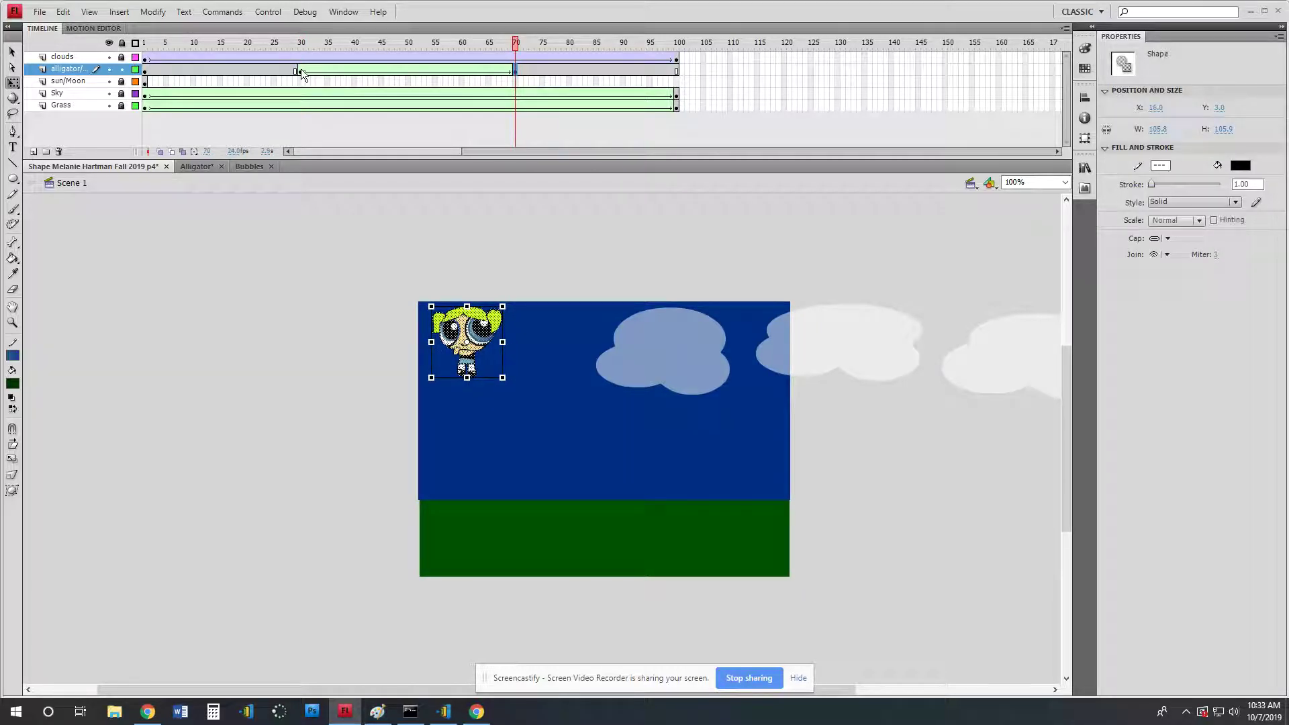
click(173, 70)
key(Return)
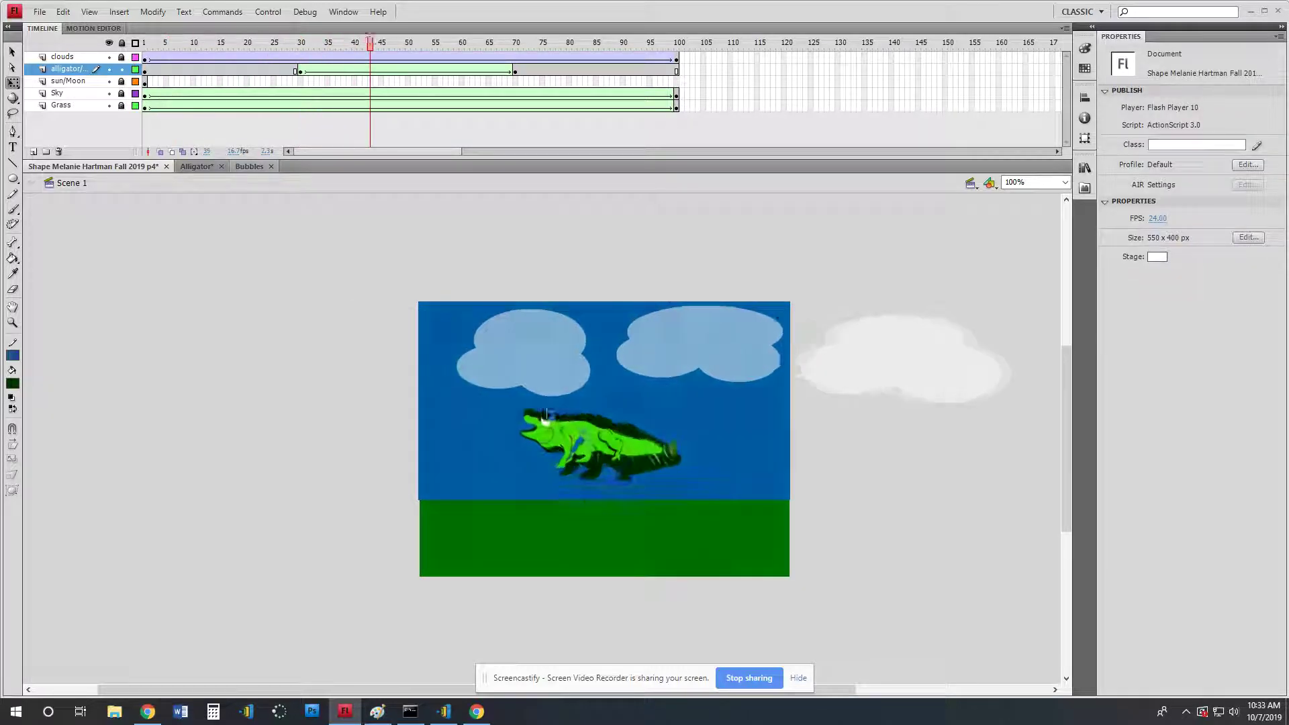
- Move the Bubbles character at frame 70 down onto the right half of the grass and play the animation
click(515, 73)
drag(473, 336, 685, 504)
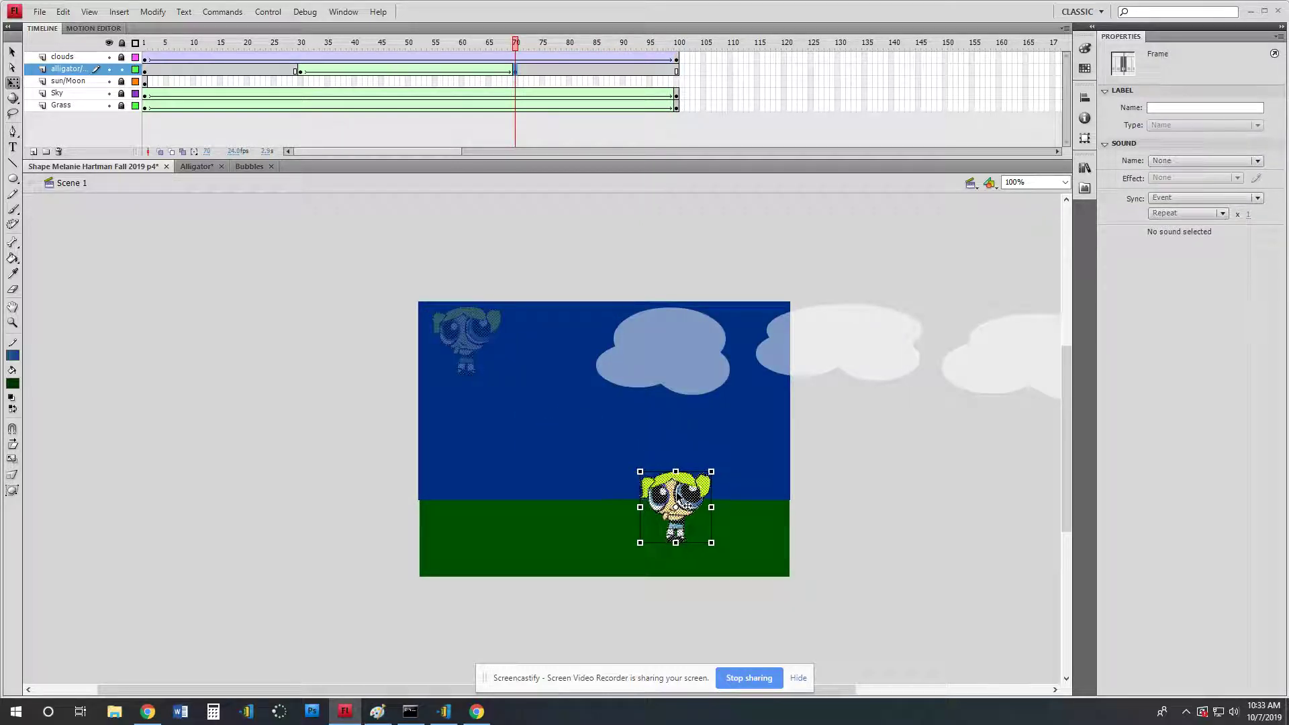
click(594, 295)
key(Return)
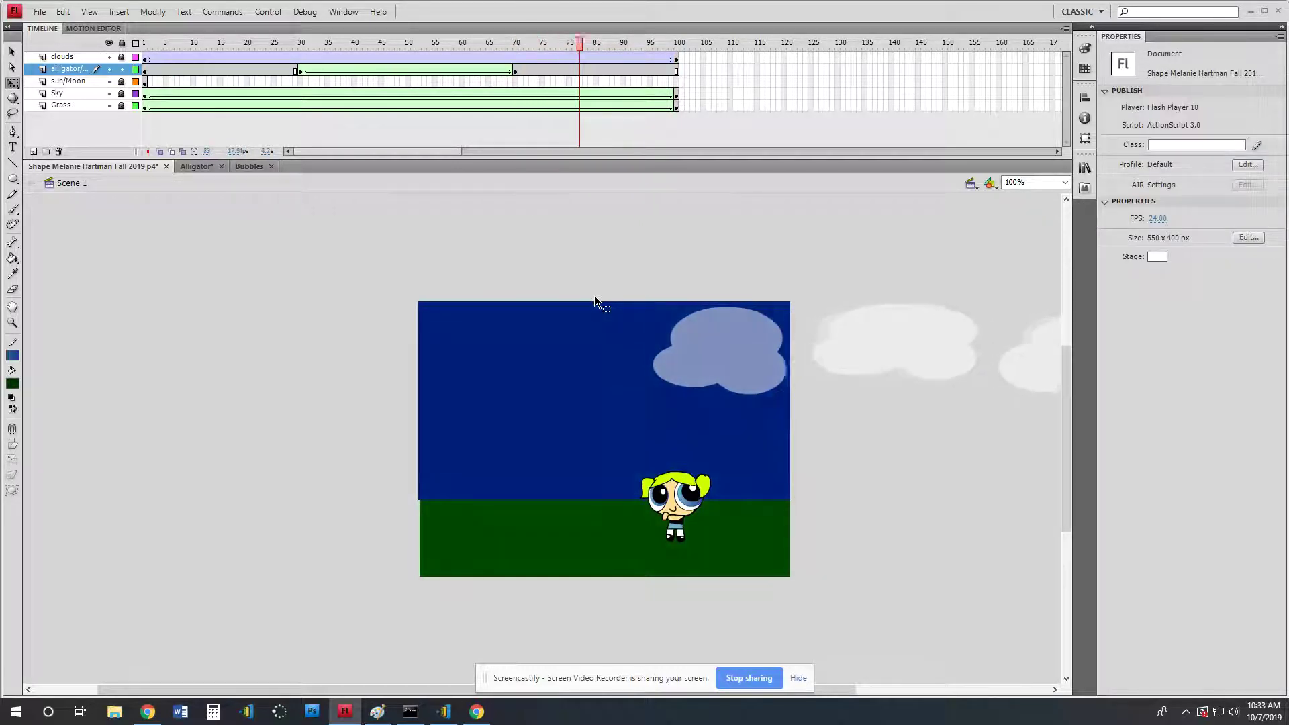
key(Return)
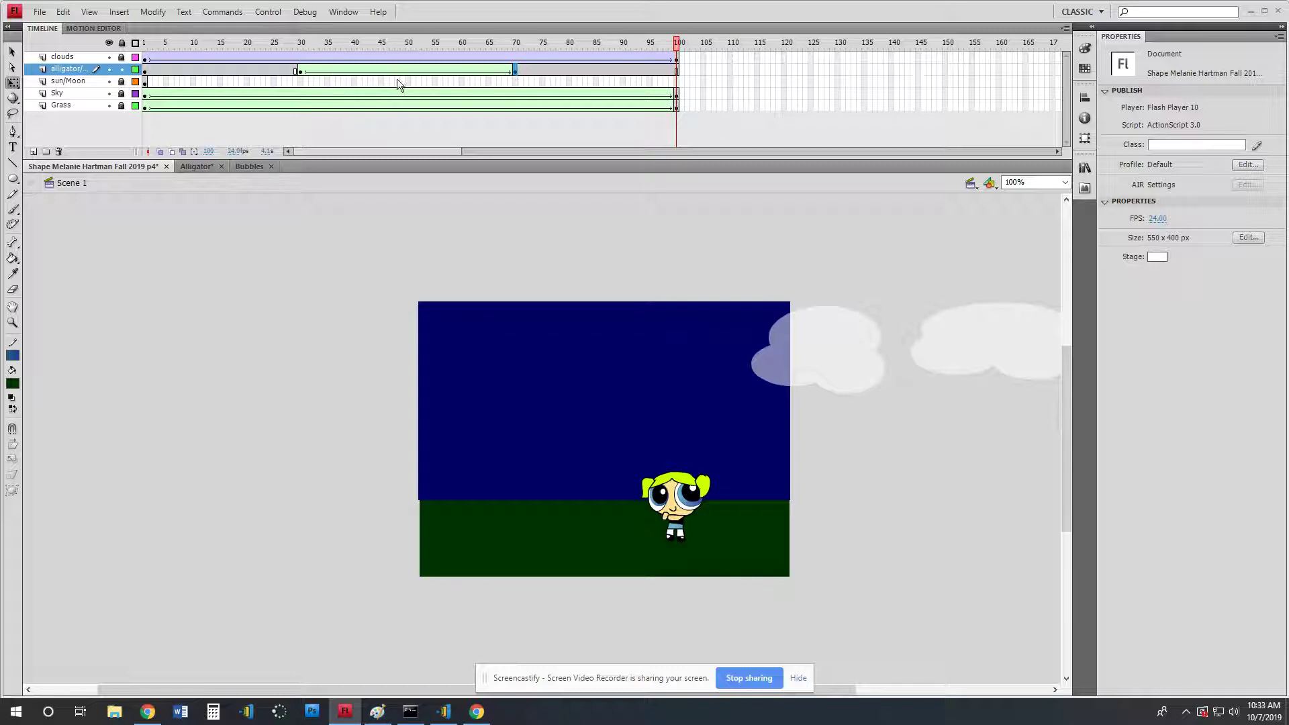
- Insert keyframes at frames 71 and 100 of the alligator/bubbles layer
click(425, 59)
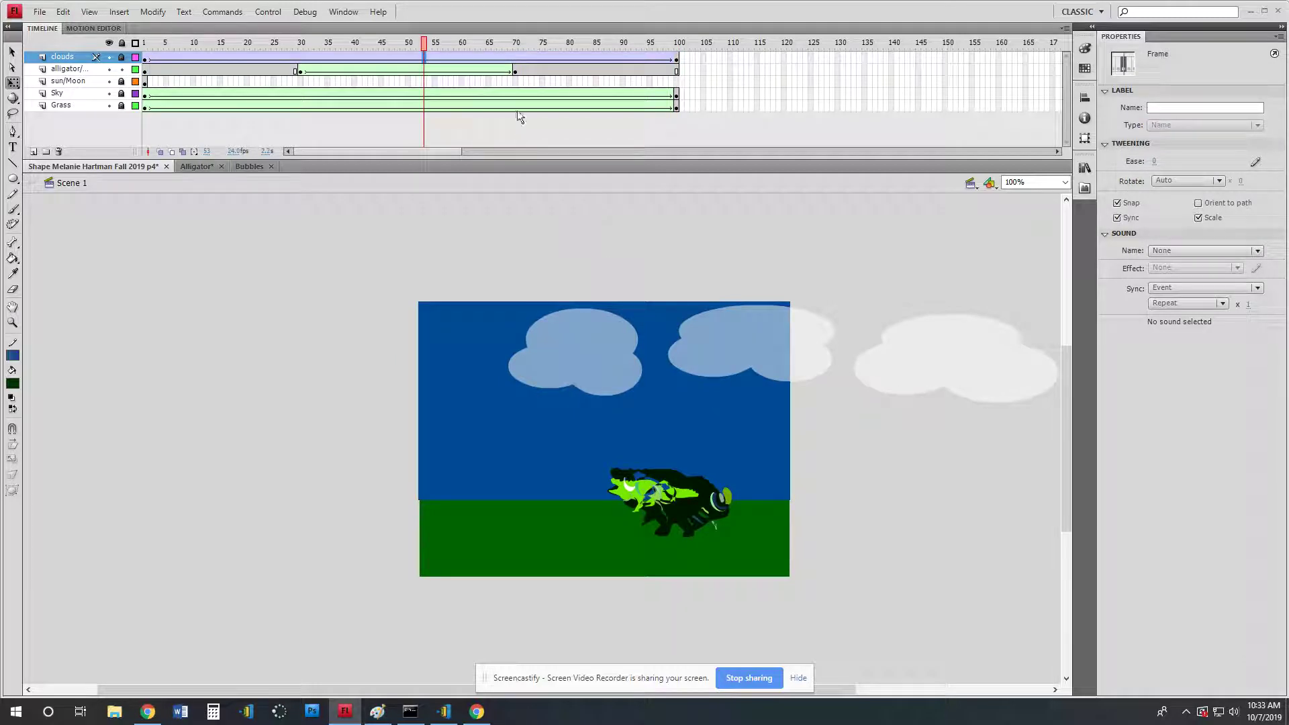
click(516, 71)
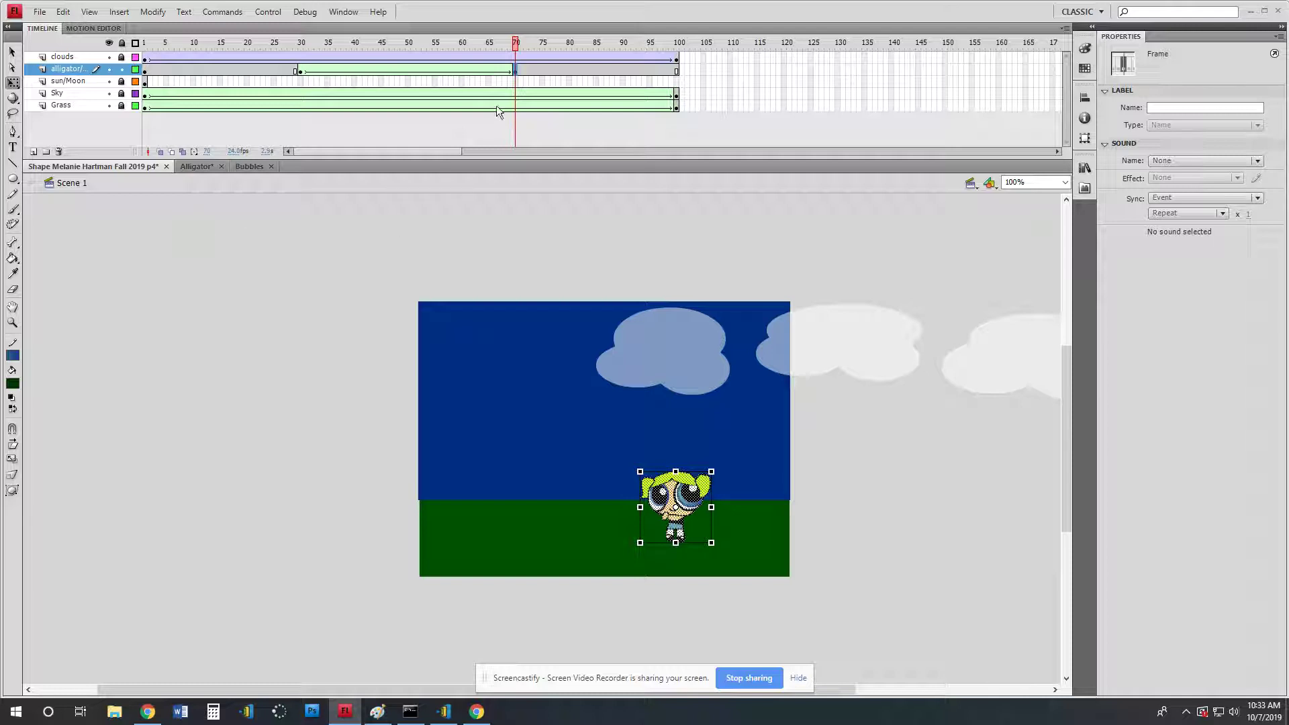
click(521, 71)
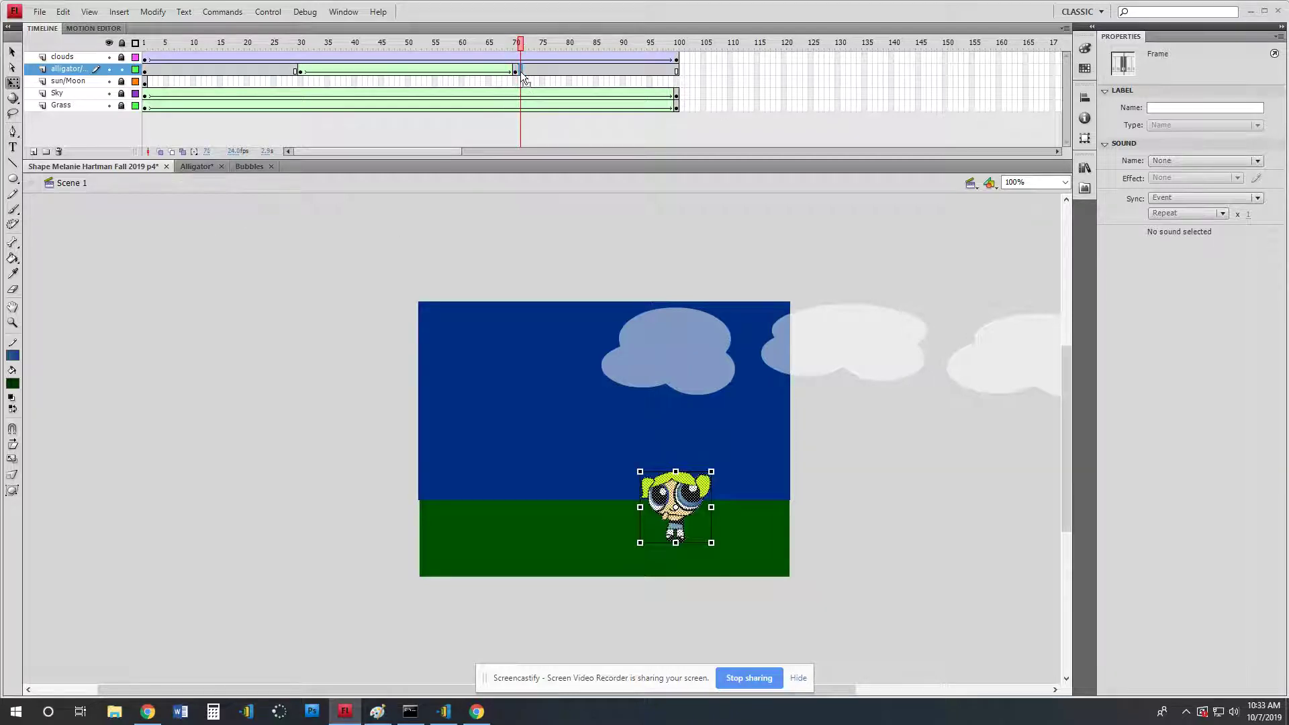
key(F6)
click(676, 69)
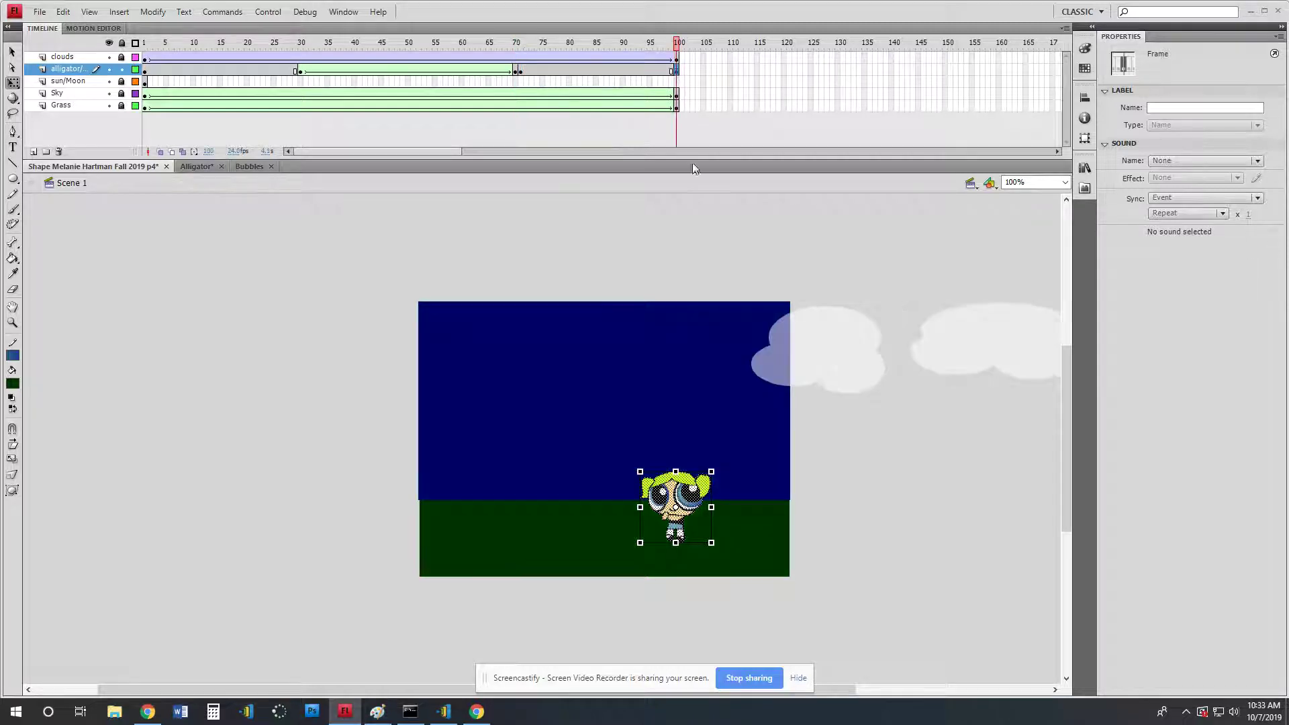
- Move the Bubbles character at frame 100 to the upper-left corner of the sky, and compare its position with frame 71
drag(658, 496, 444, 336)
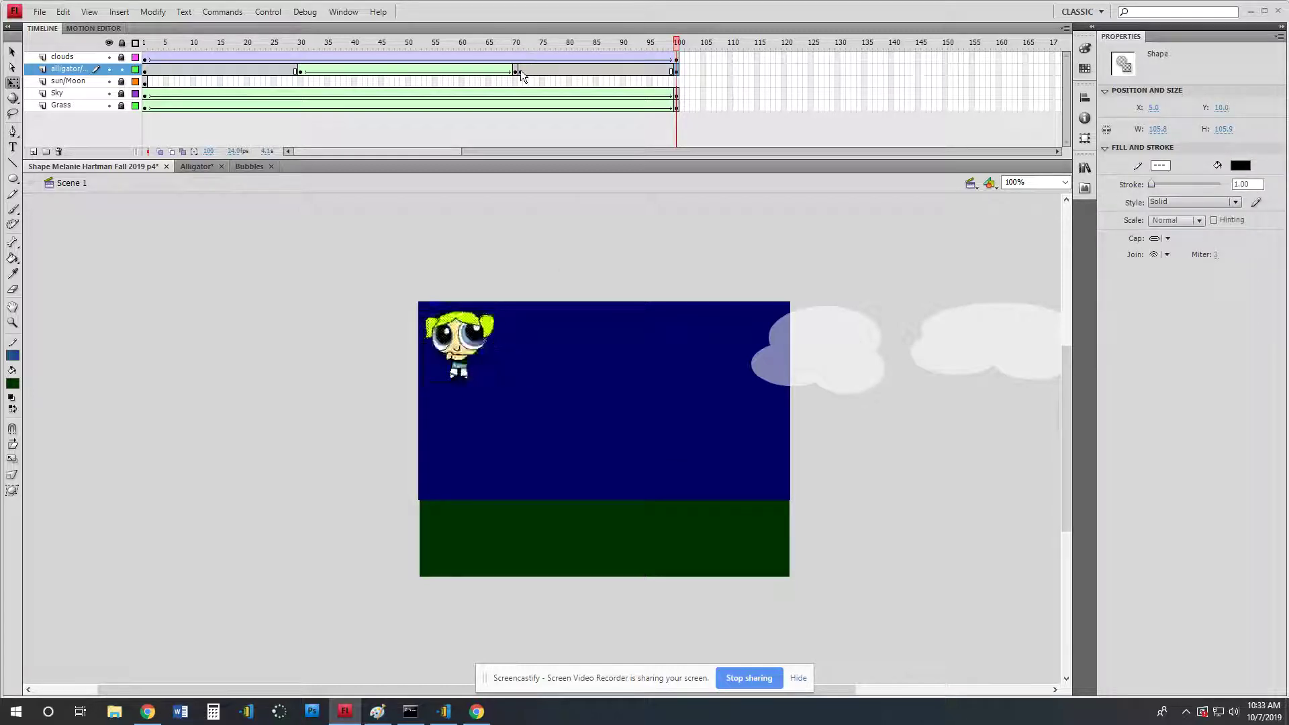
click(521, 70)
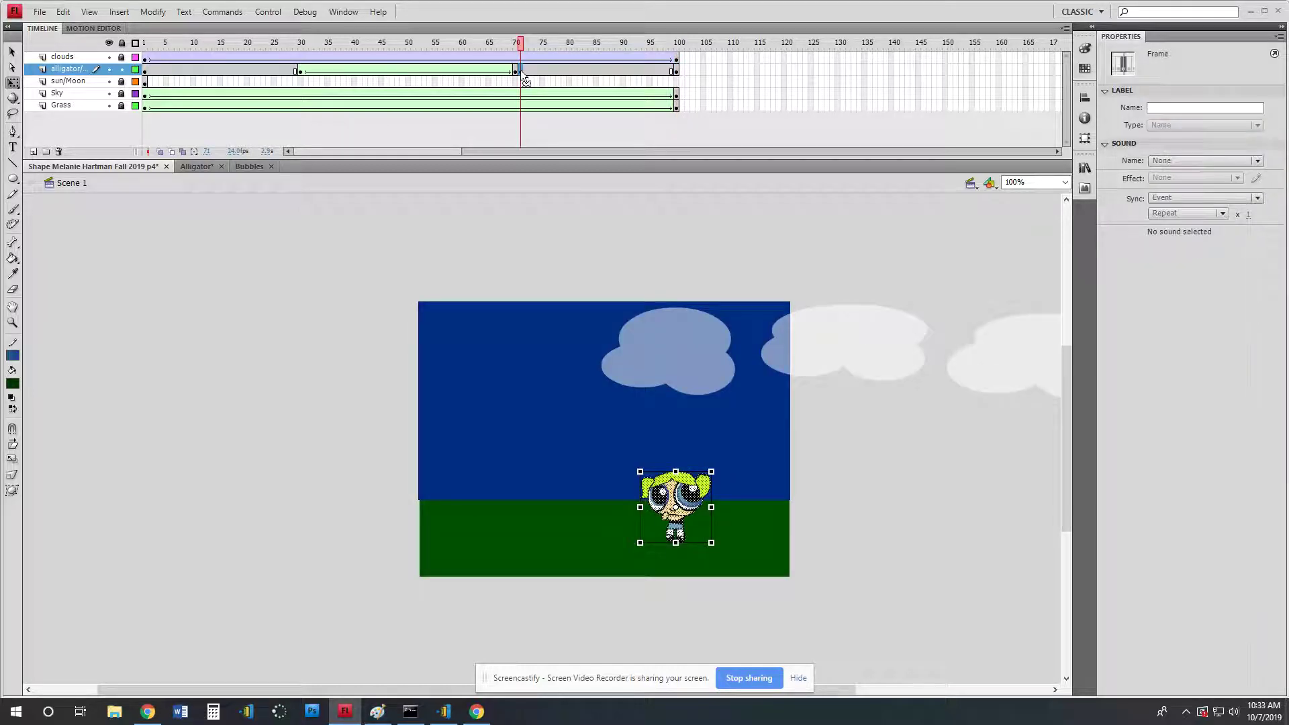
click(678, 69)
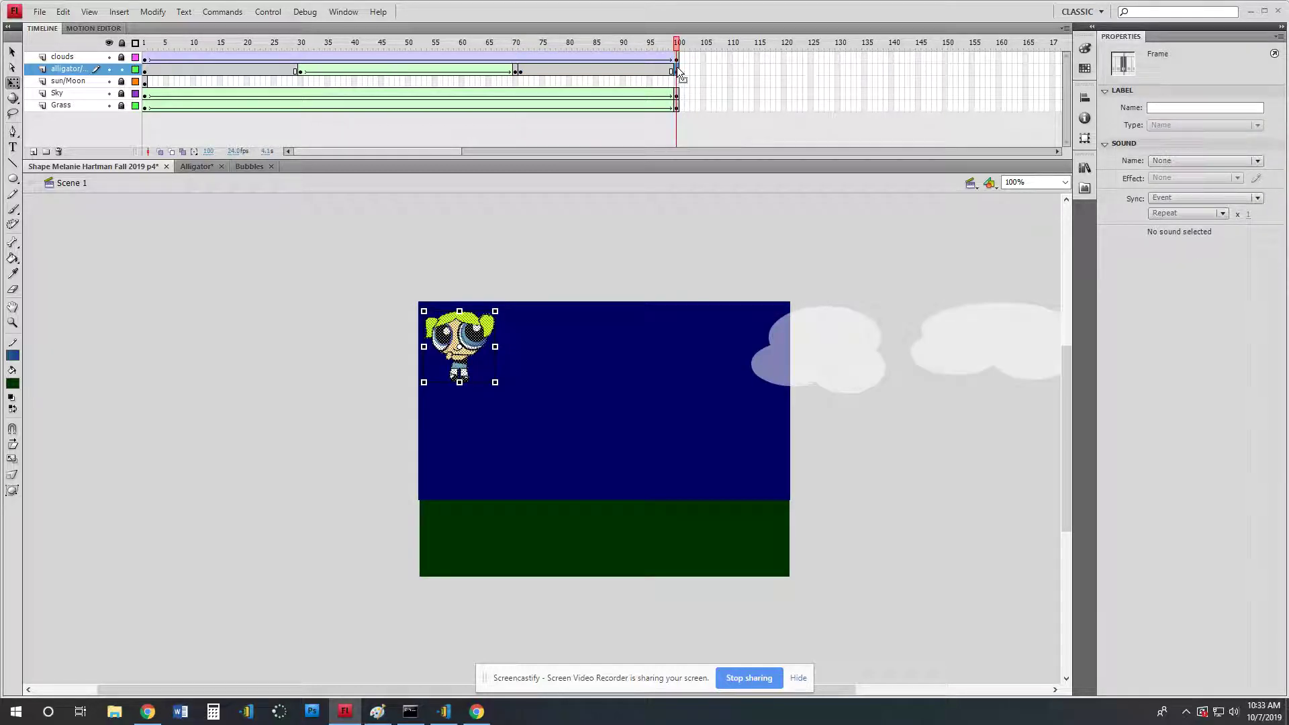
- Create a classic tween between frames 71 and 100 of the alligator/bubbles layer, and play the animation from frame 1
right_click(585, 70)
click(619, 108)
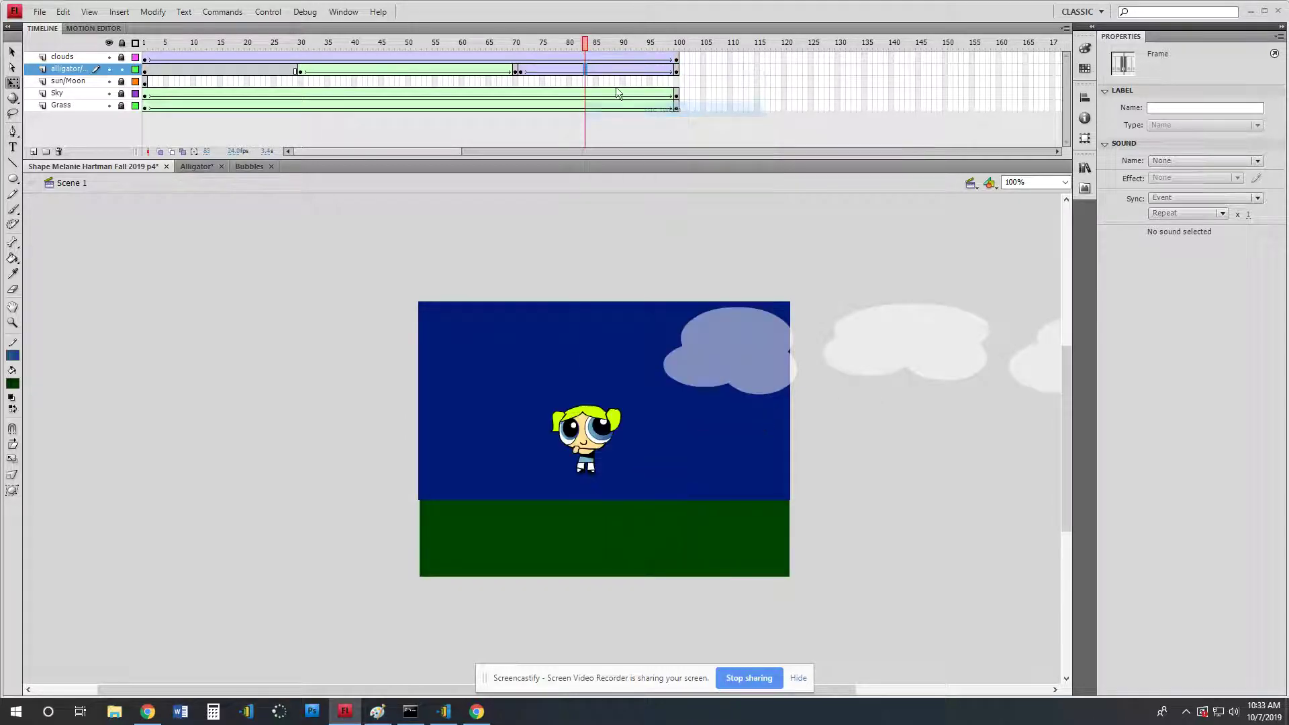
click(144, 42)
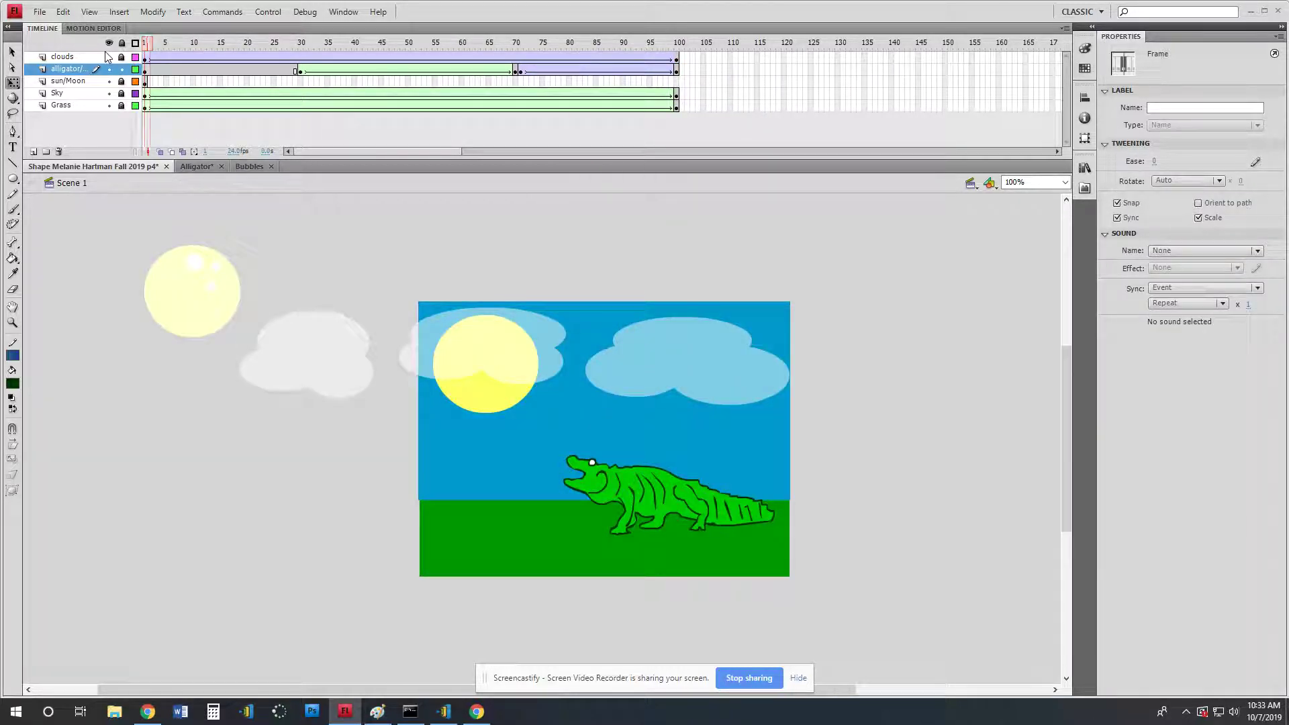
key(Return)
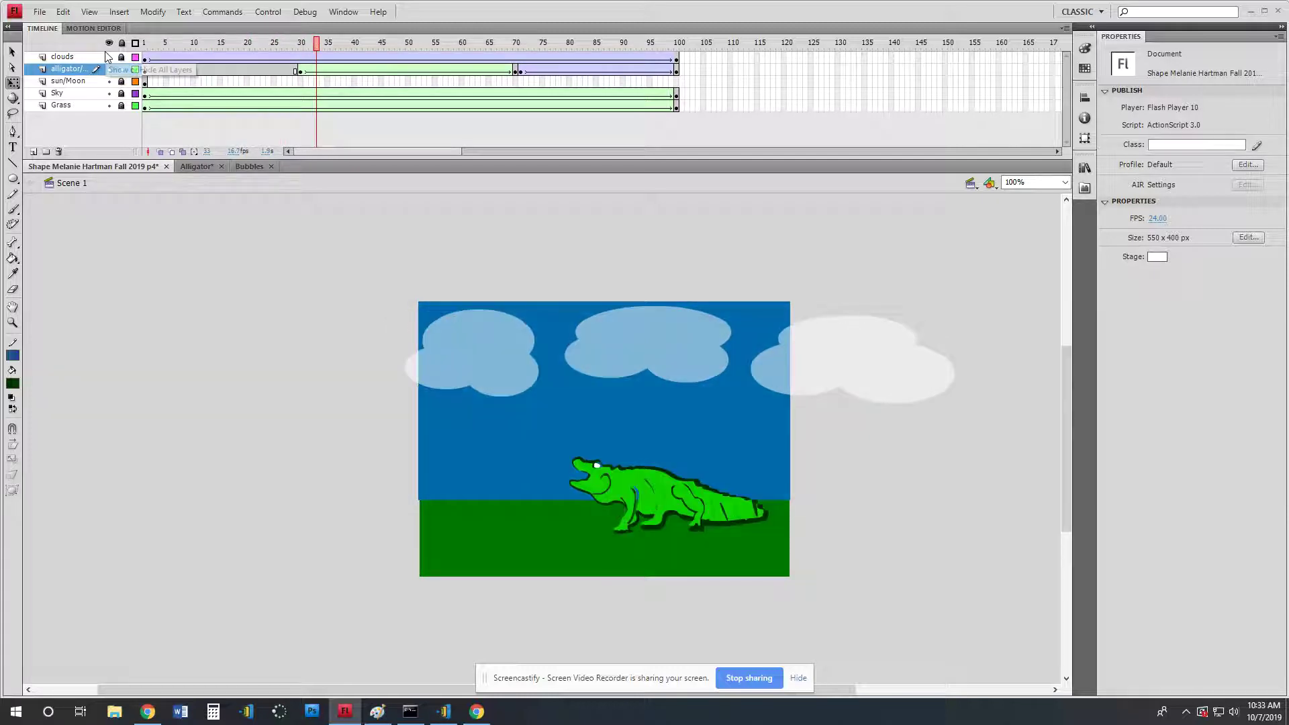